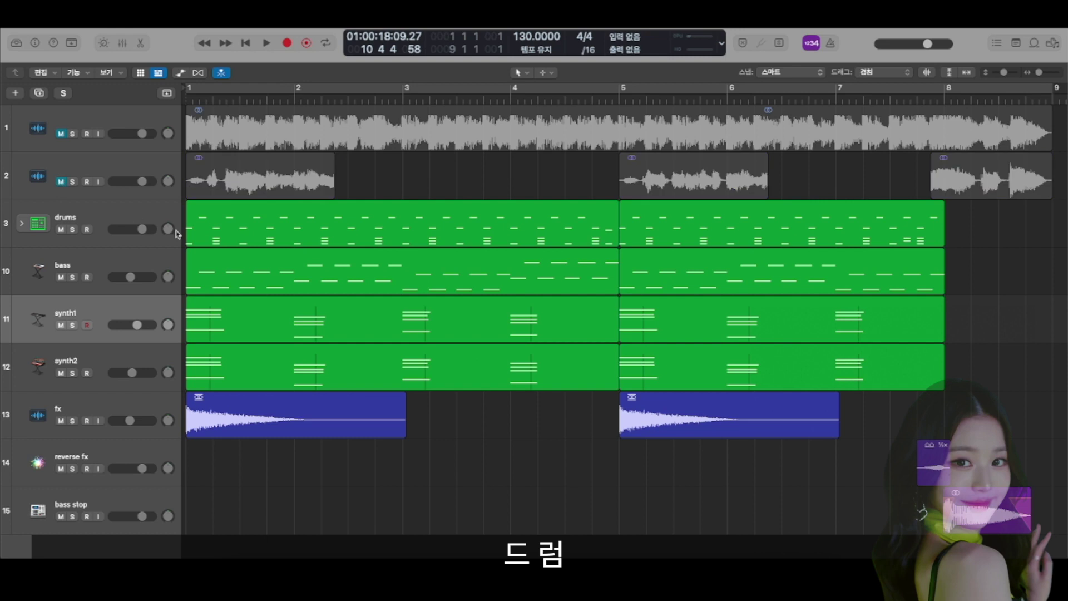
Step: Open the first drums region in the piano roll and fit all four bars of its notes in view
click(148, 219)
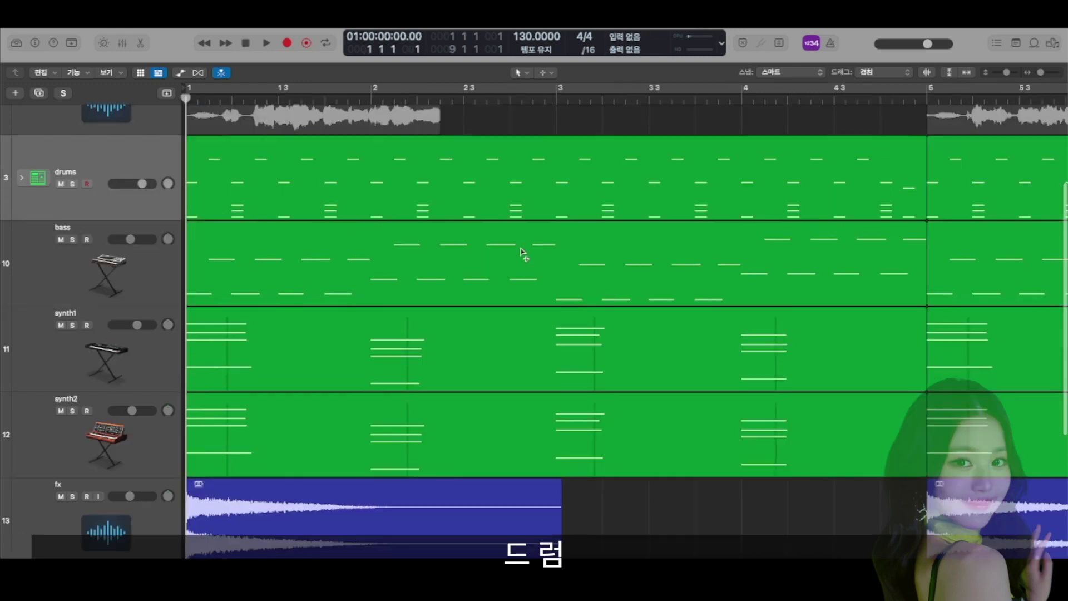
scroll(521, 252, down, 2)
scroll(521, 251, down, 1)
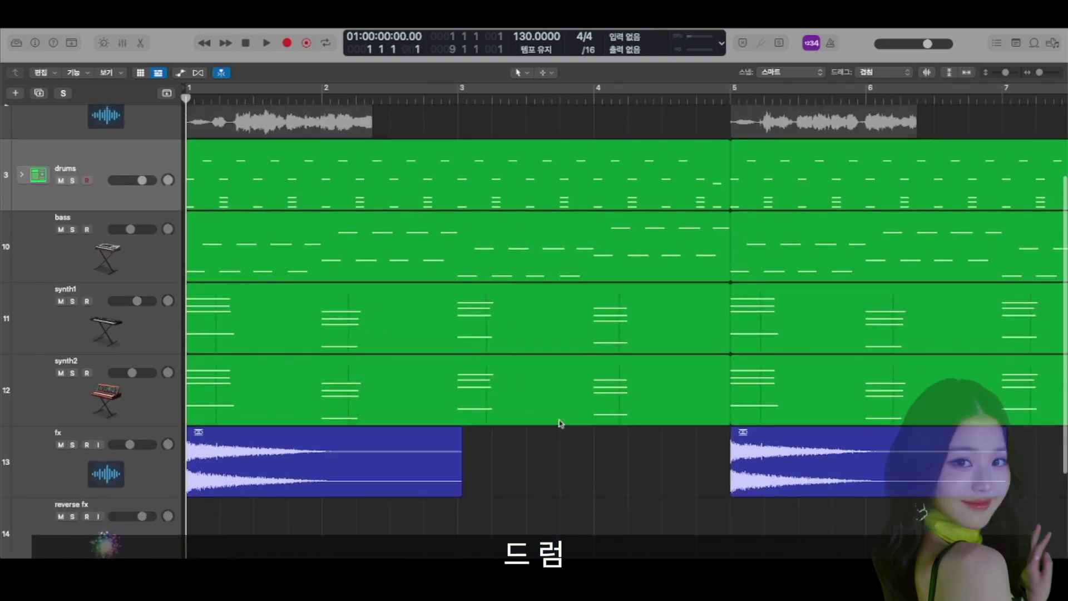
click(389, 180)
double_click(480, 178)
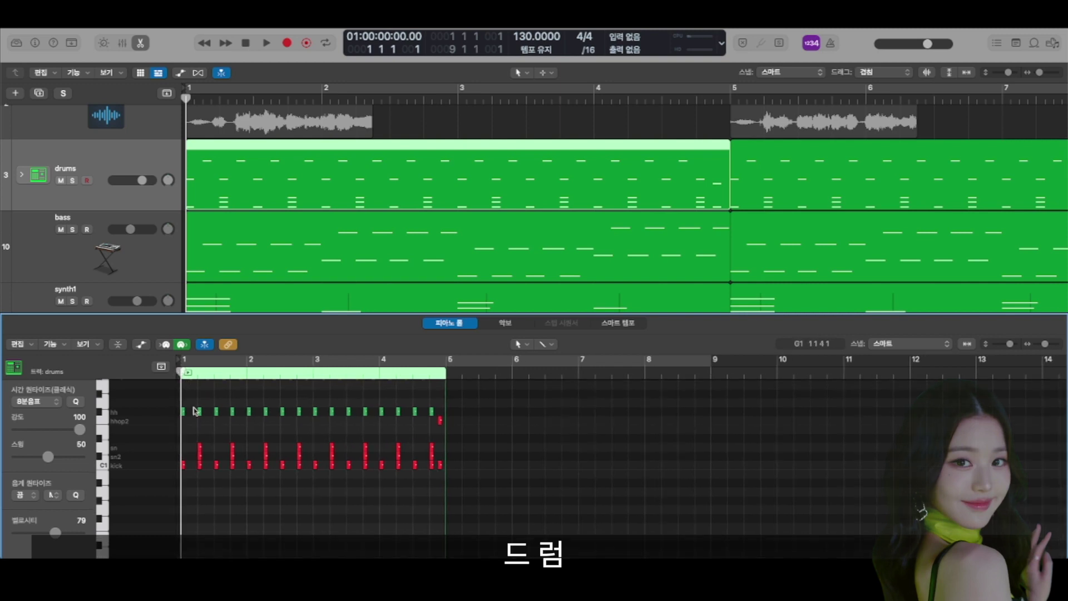
key(z)
scroll(280, 412, up, 3)
scroll(339, 372, up, 3)
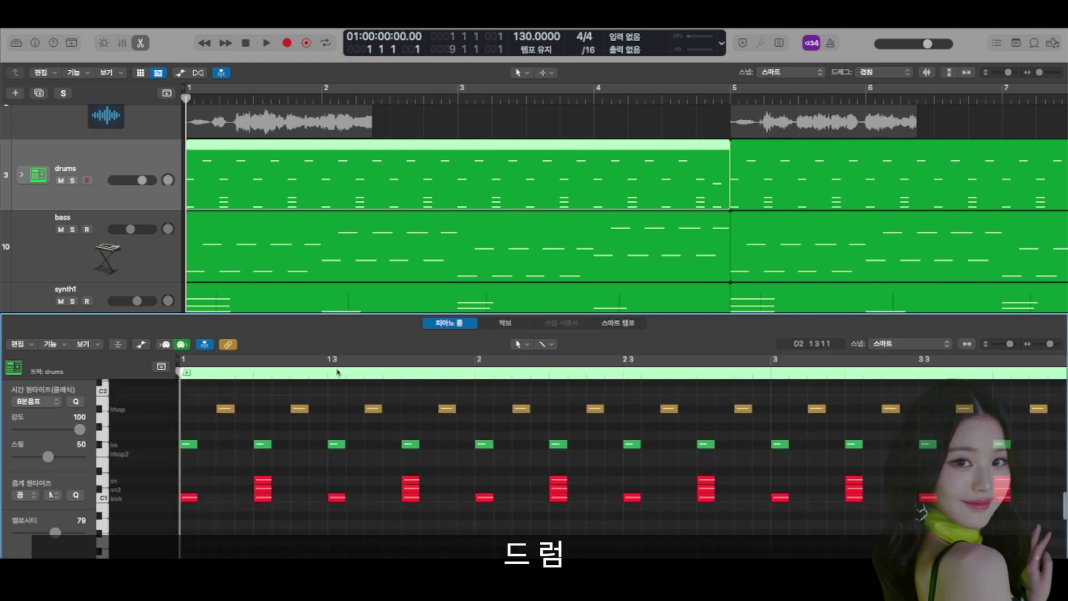
scroll(365, 411, down, 3)
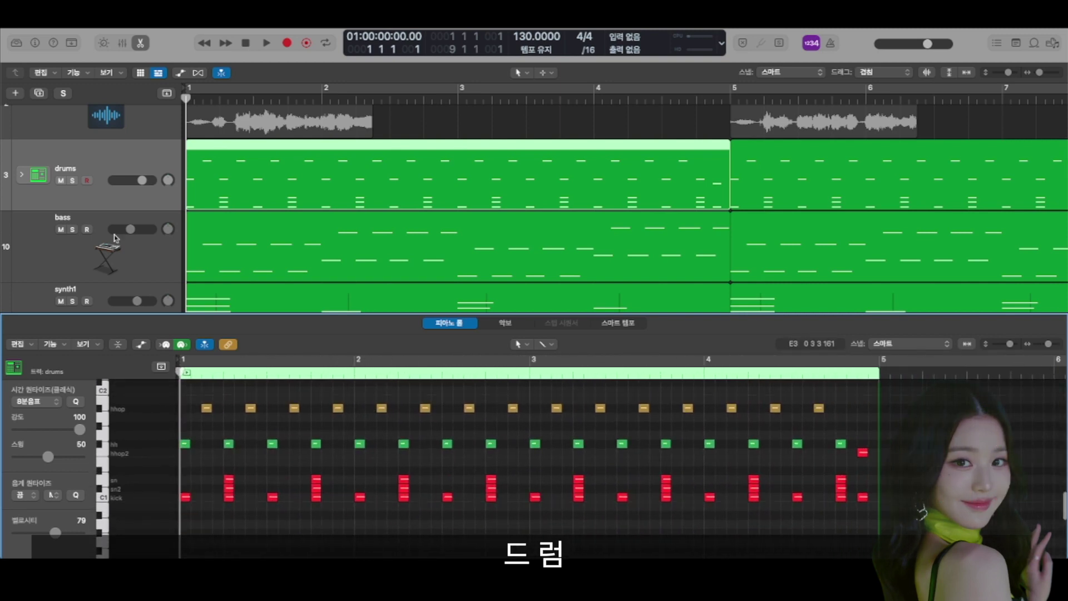
Step: Solo the drums track and open its Drum Machine Designer window
click(72, 180)
scroll(212, 177, down, 2)
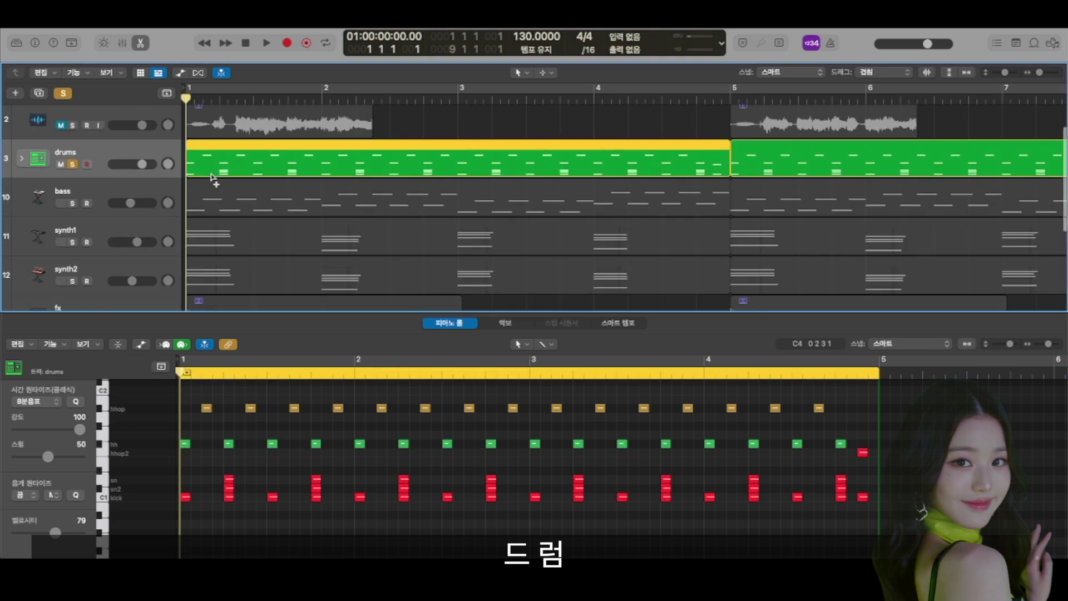
click(35, 43)
click(34, 315)
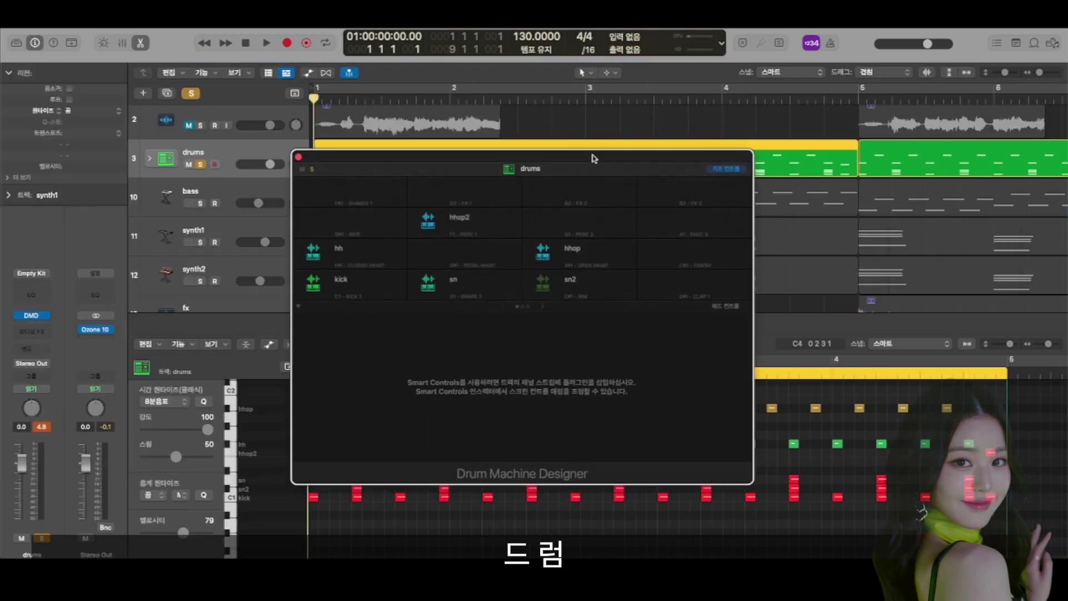
drag(593, 159, 444, 92)
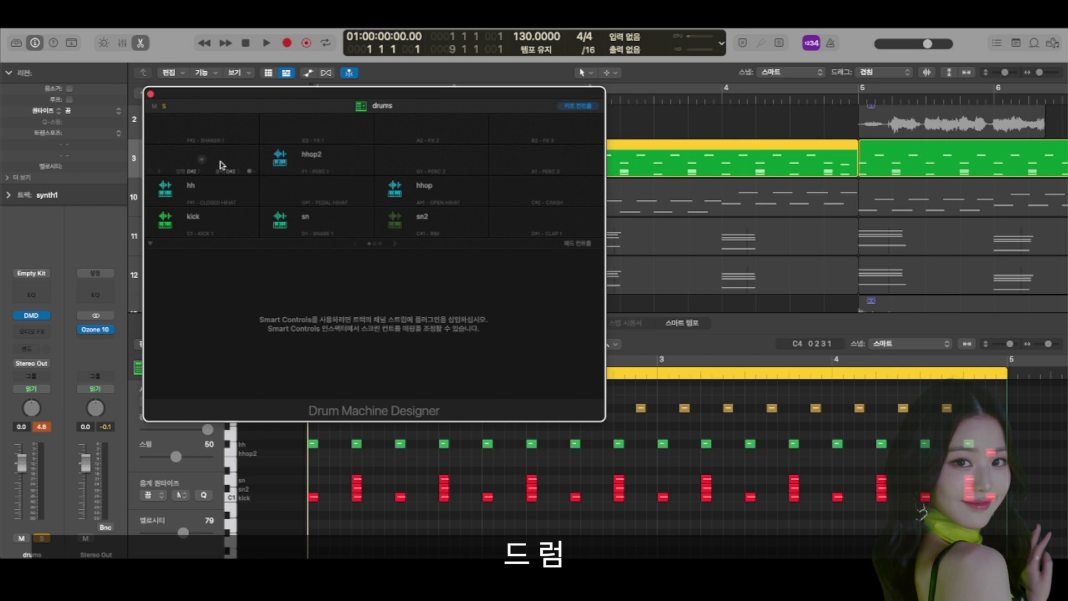
drag(224, 95, 407, 132)
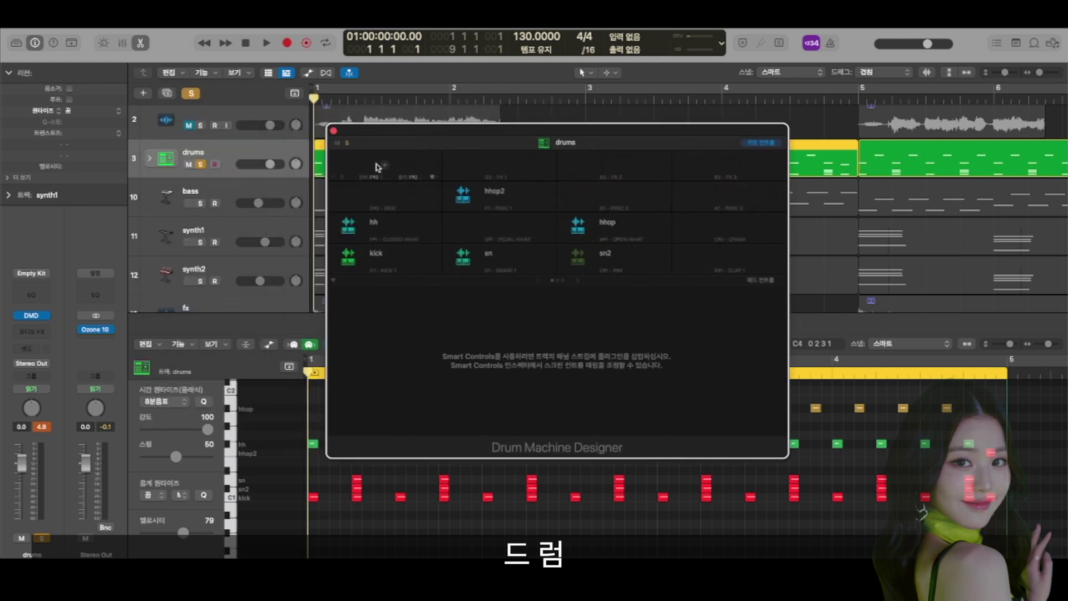
Step: Audition the kick, sn and sn2 pads in the Drum Machine Designer to hear their samples
click(350, 258)
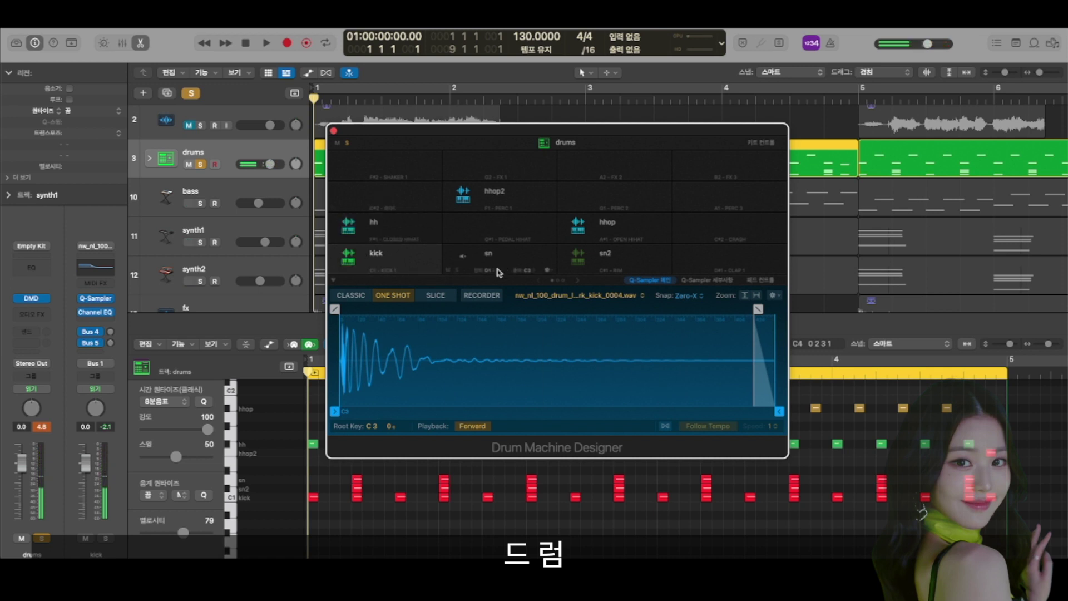
click(464, 259)
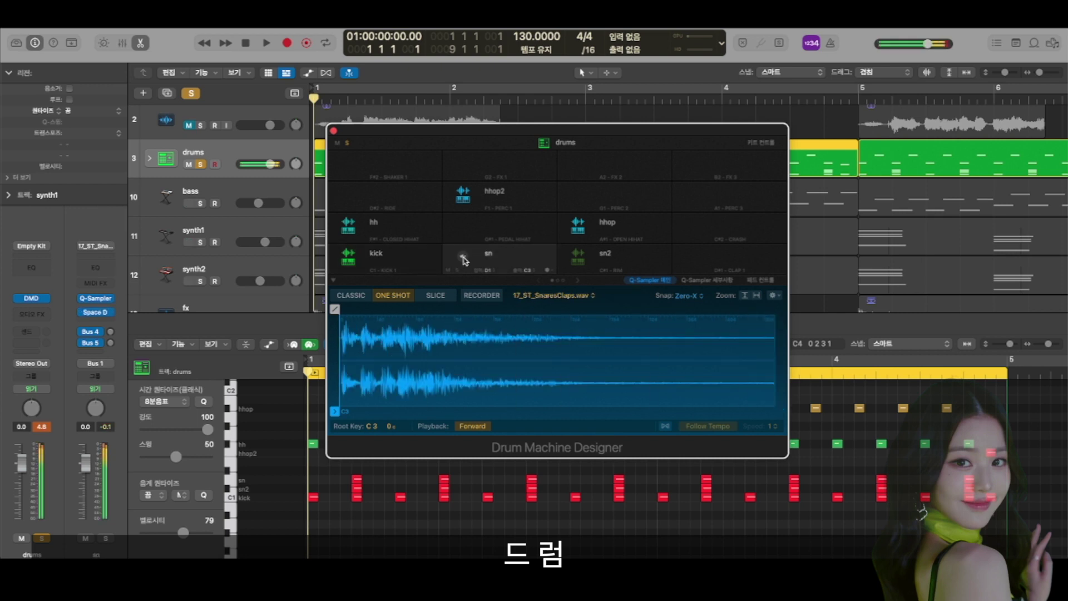
click(578, 259)
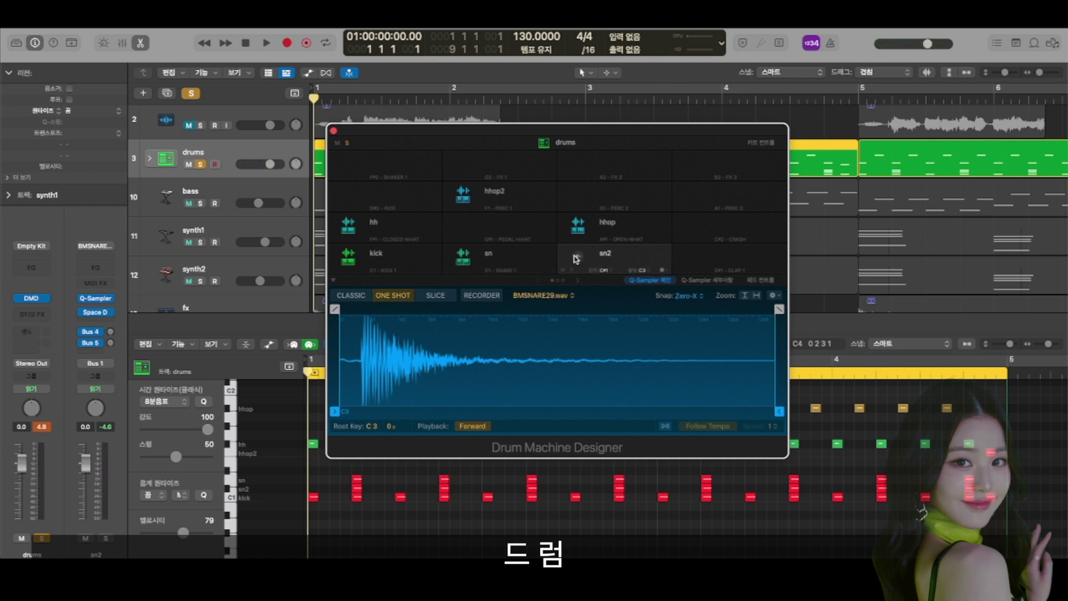
Step: Select the first layered sn and sn2 notes in bar 1 to hear them, and close the Drum Machine Designer
drag(342, 477, 369, 489)
click(506, 236)
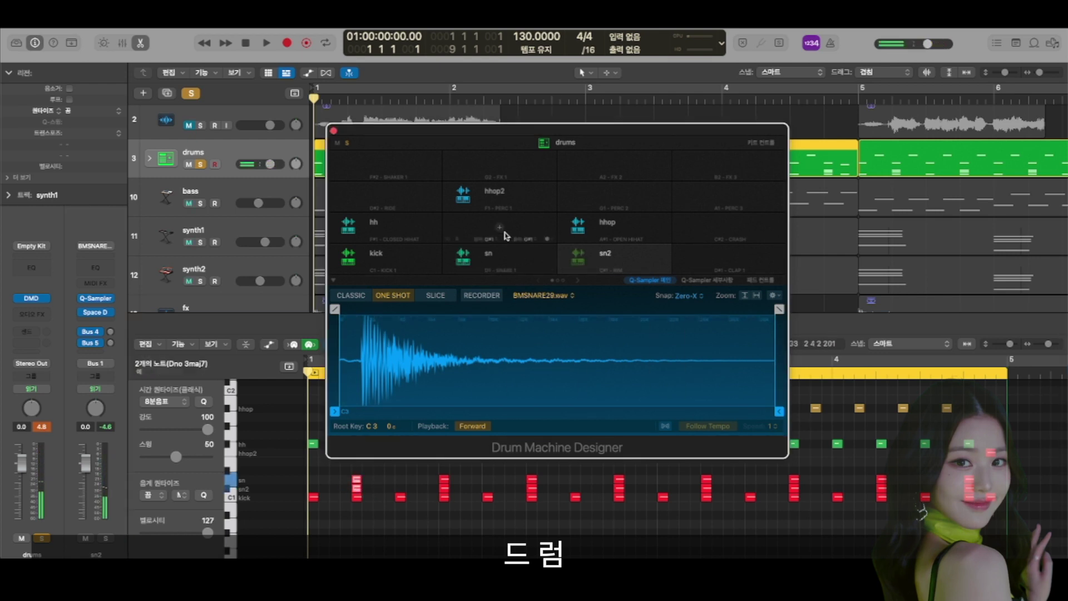
drag(504, 139, 629, 96)
scroll(426, 452, up, 2)
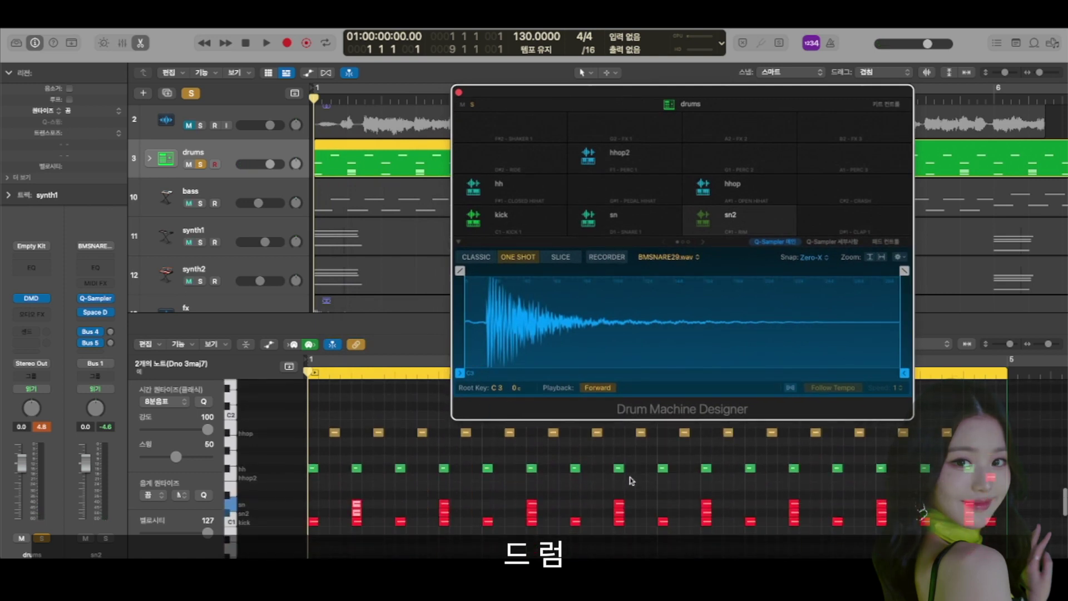
key(super+w)
Step: Play the soloed drum pattern through its four bars with cycle mode on, and switch cycle mode off again
click(406, 93)
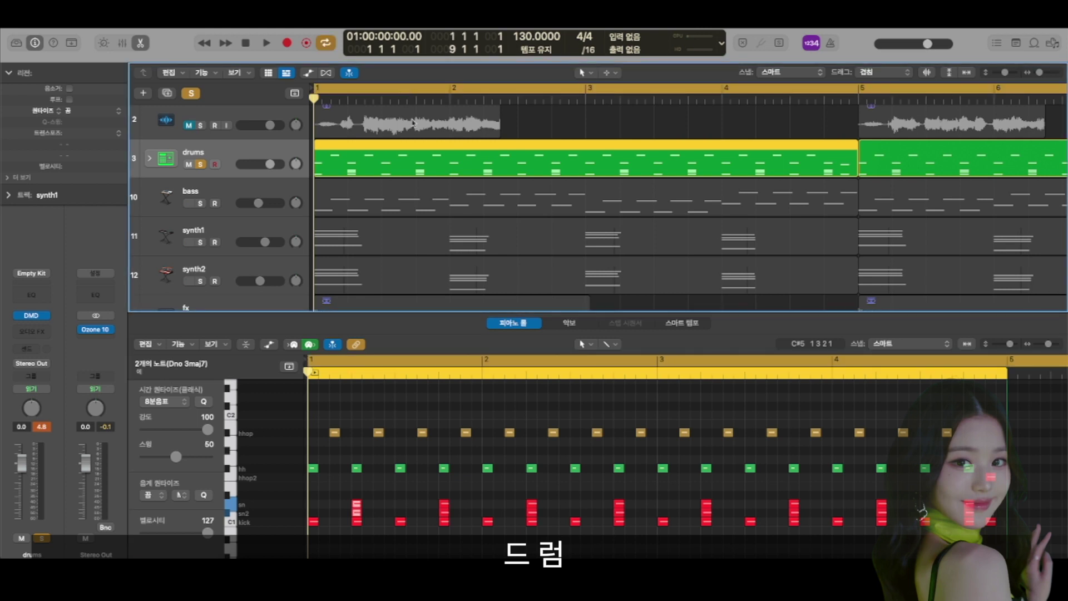
key(space)
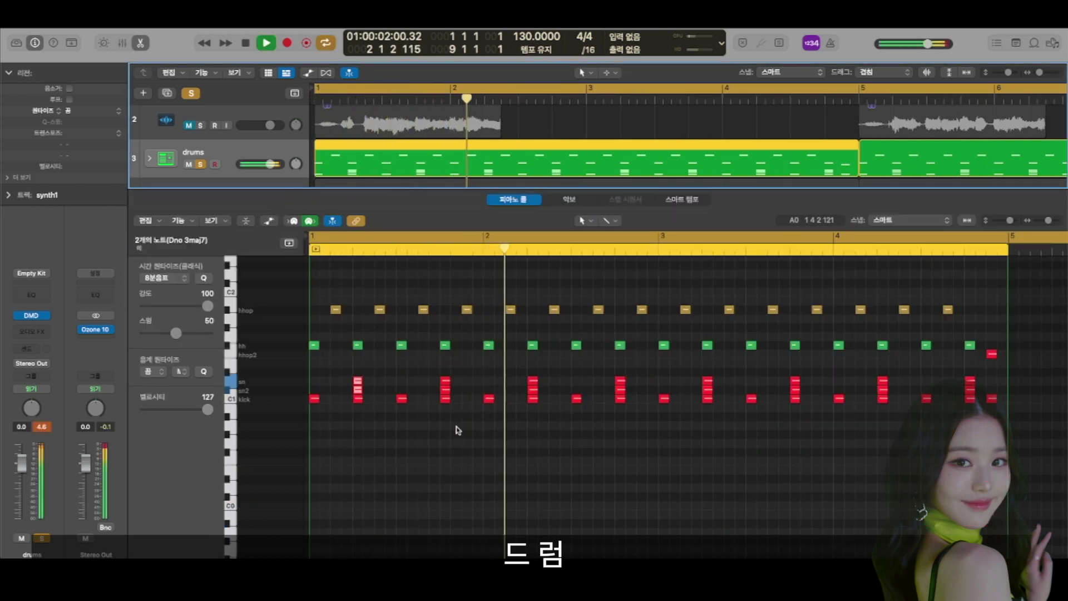
key(super+Left)
key(super+Left)
key(super+Left)
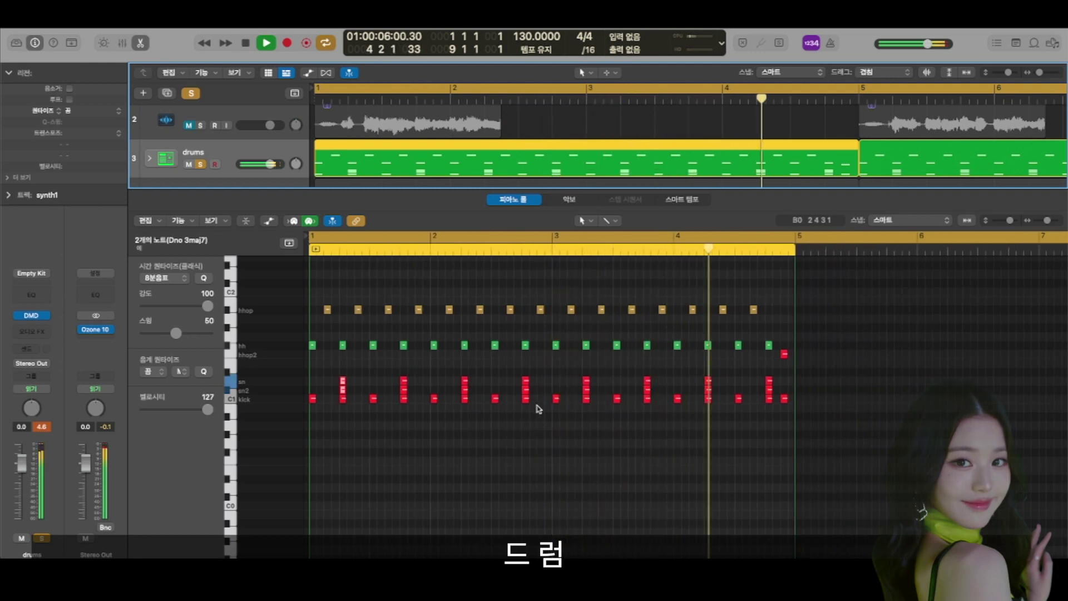
key(space)
click(548, 240)
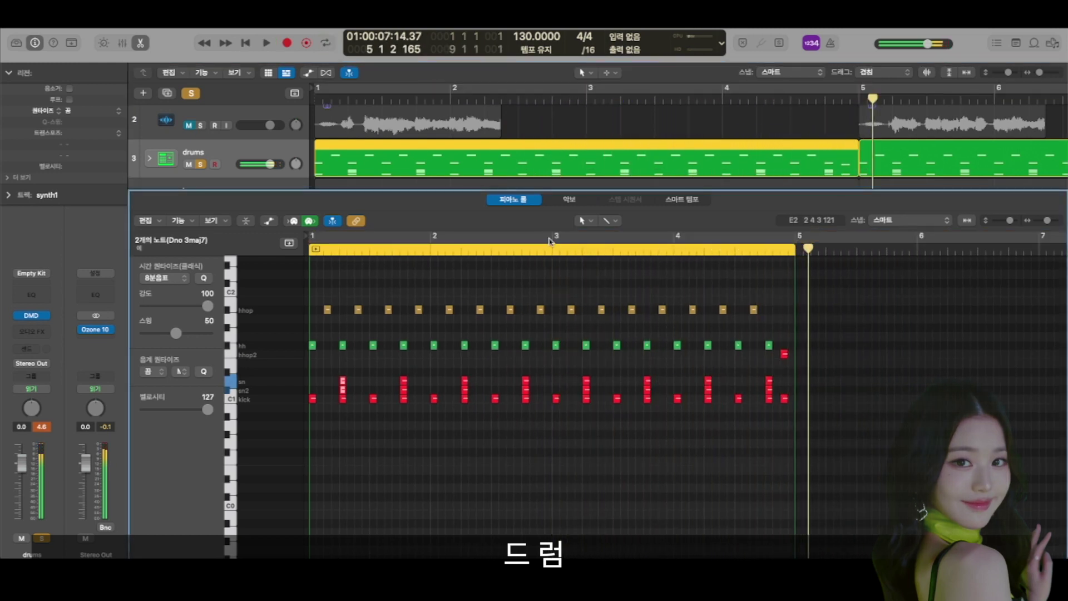
Step: Audition the single hhop2 note at the end of bar 4 and return the playhead to the start of bar 1
click(765, 250)
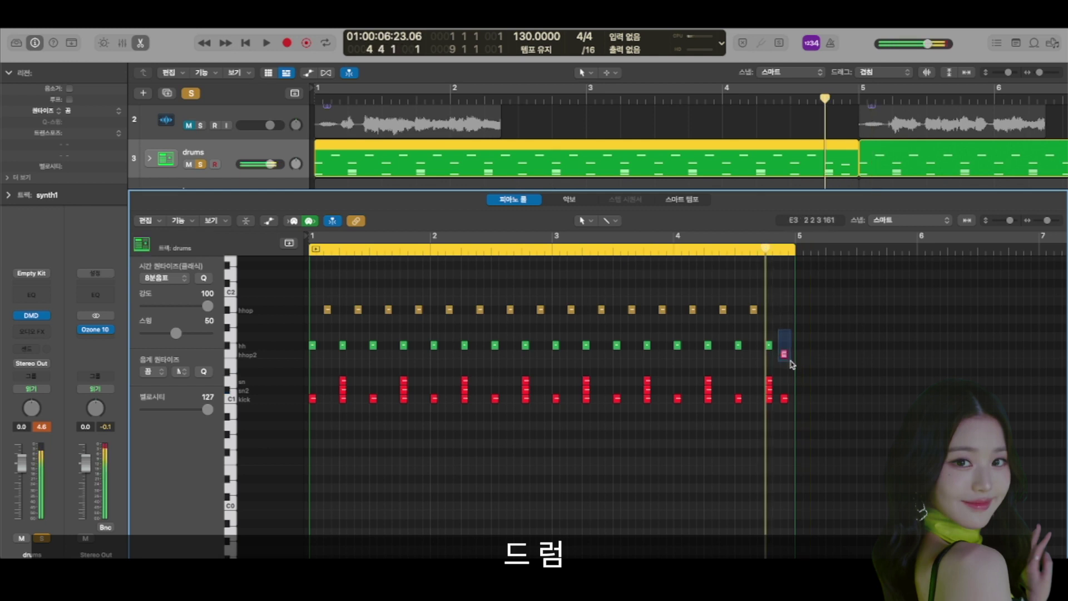
click(784, 354)
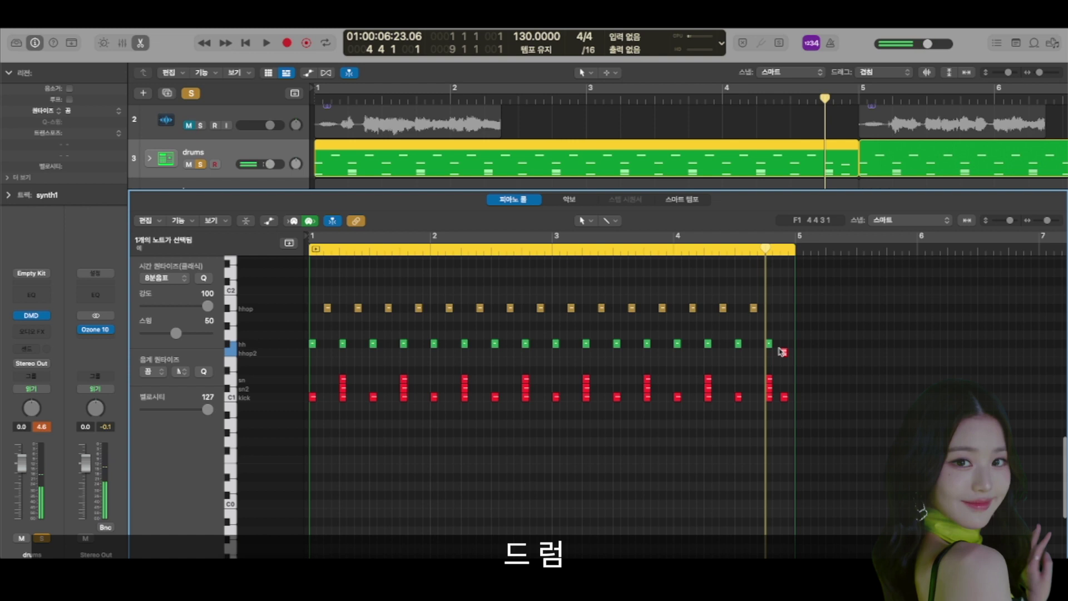
scroll(802, 365, up, 2)
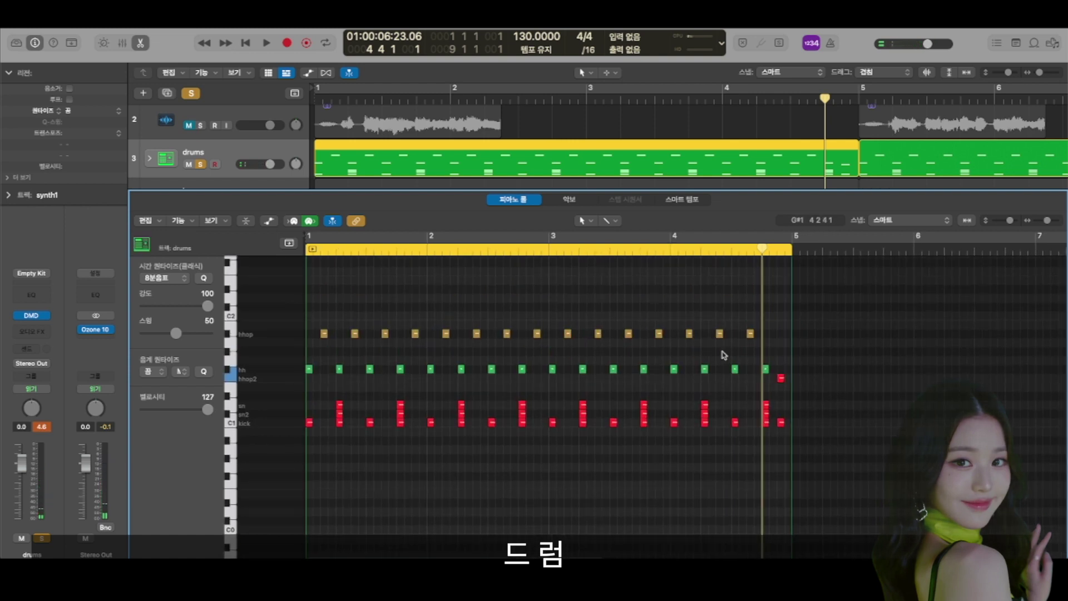
click(309, 252)
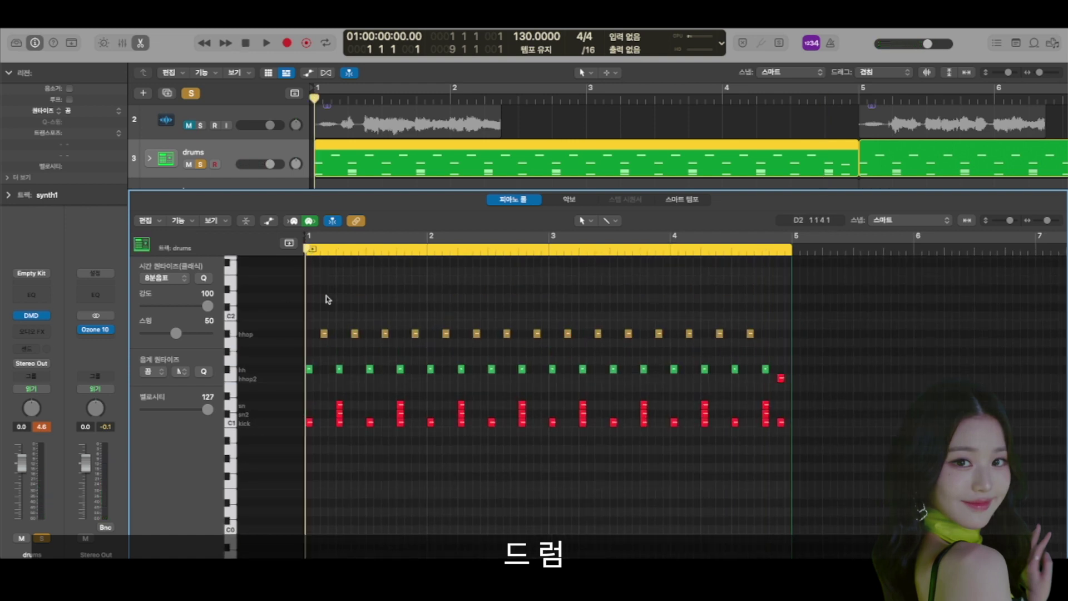
Step: Audition the first hh and hhop notes in bar 1 of the drums region
scroll(377, 306, up, 5)
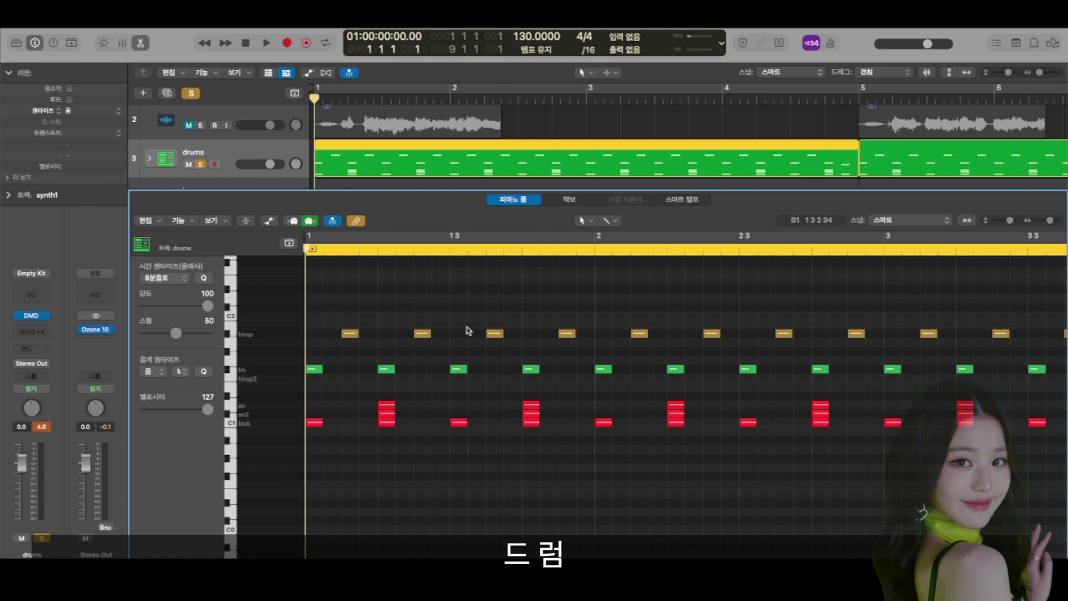
key(super+Left)
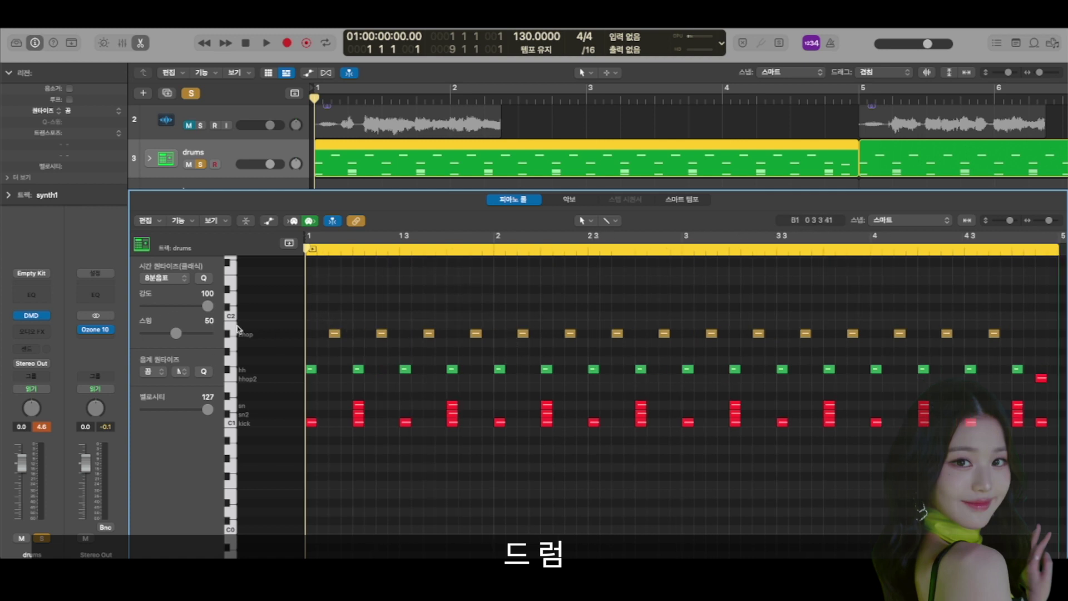
drag(319, 312, 345, 352)
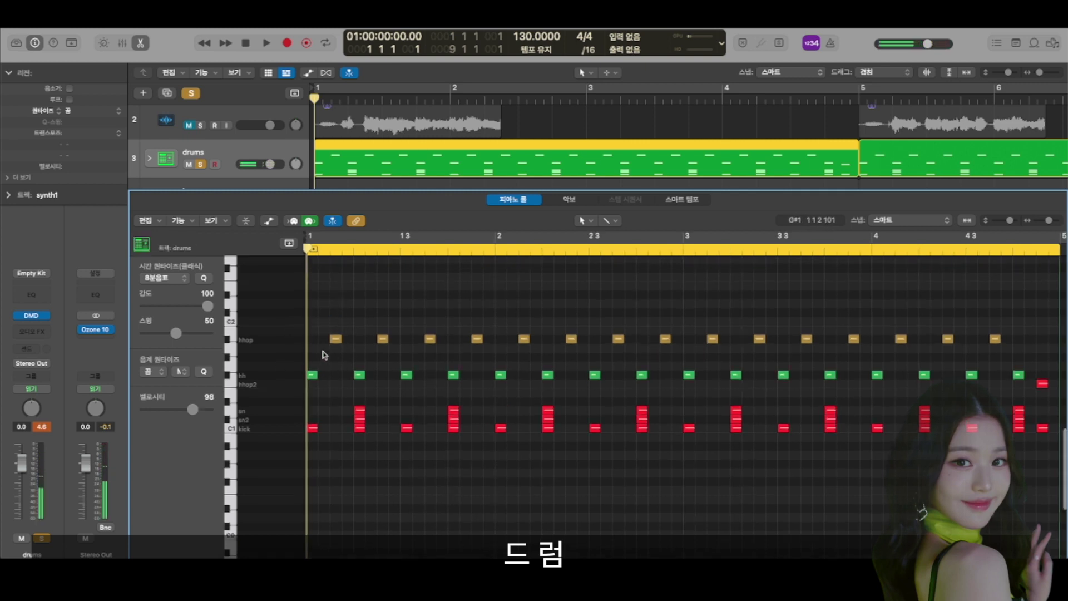
click(312, 370)
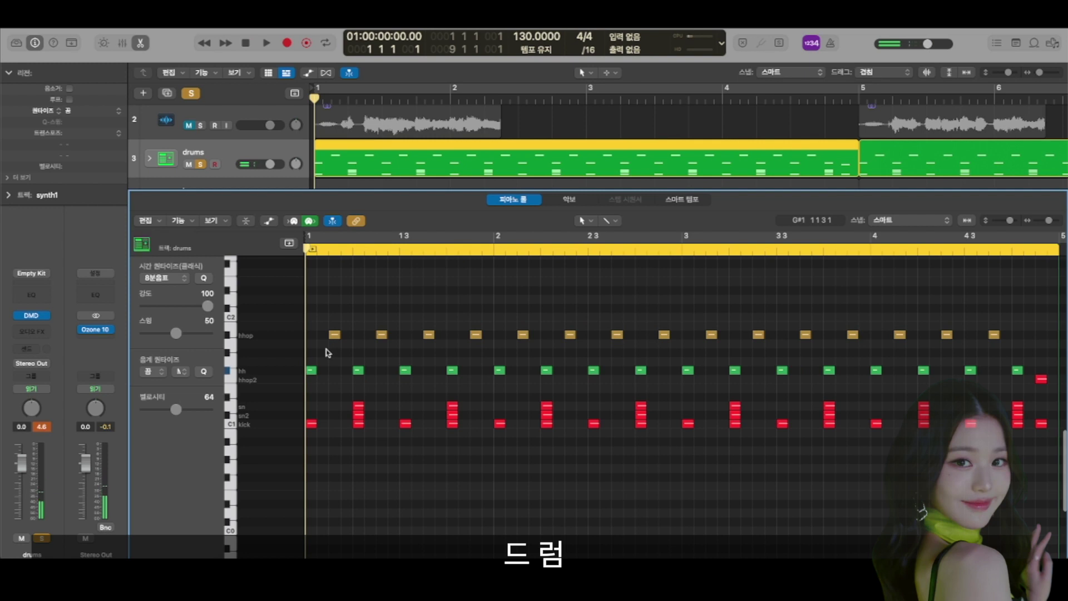
click(334, 335)
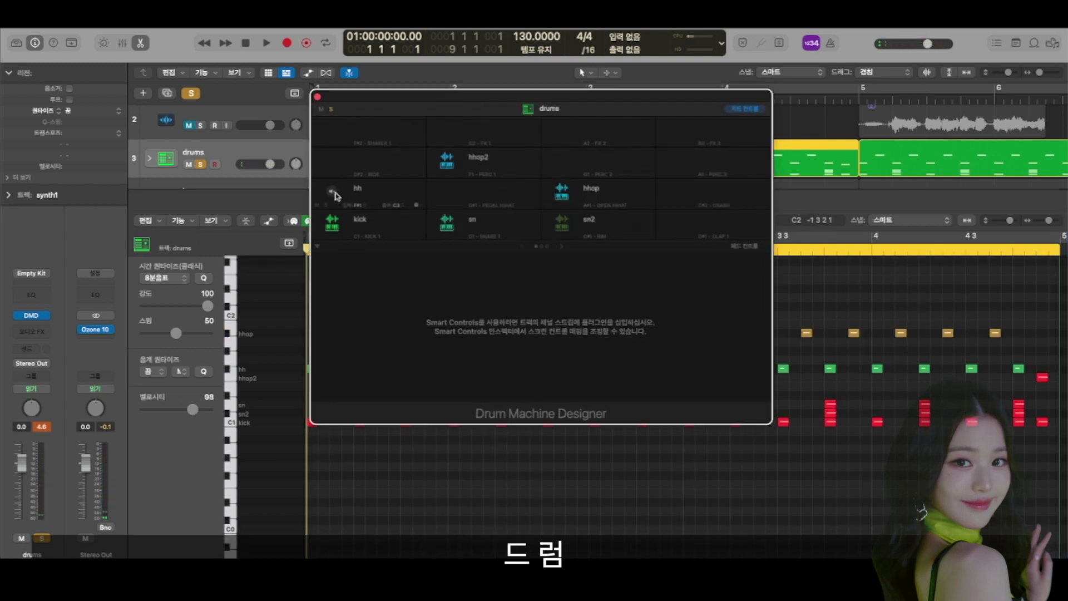
Step: Audition the hhop and hhop2 pads in the Drum Machine Designer and close its window
click(568, 192)
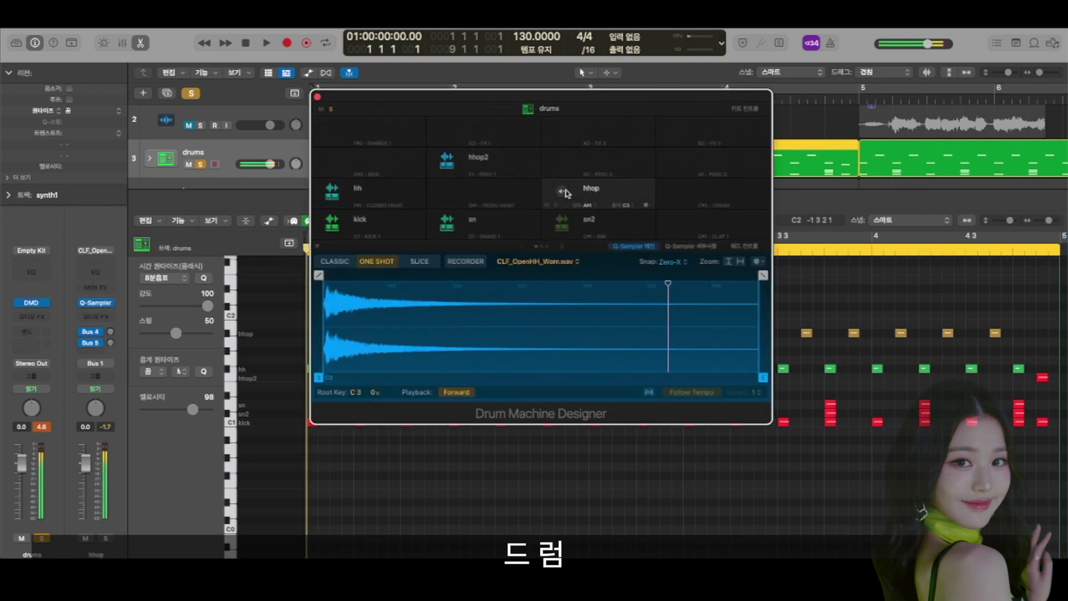
drag(527, 108, 496, 139)
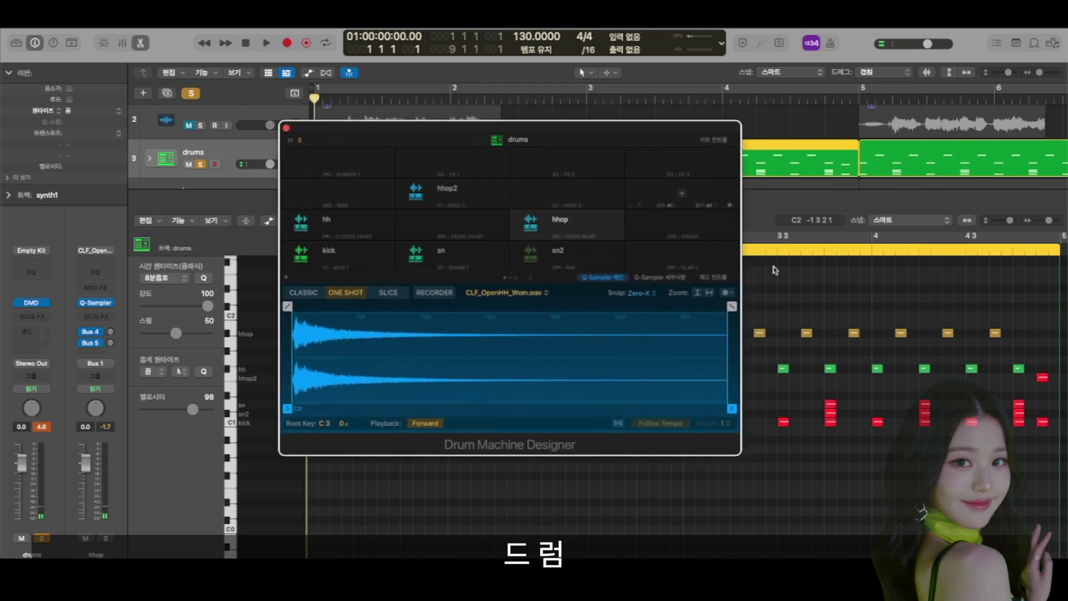
click(459, 191)
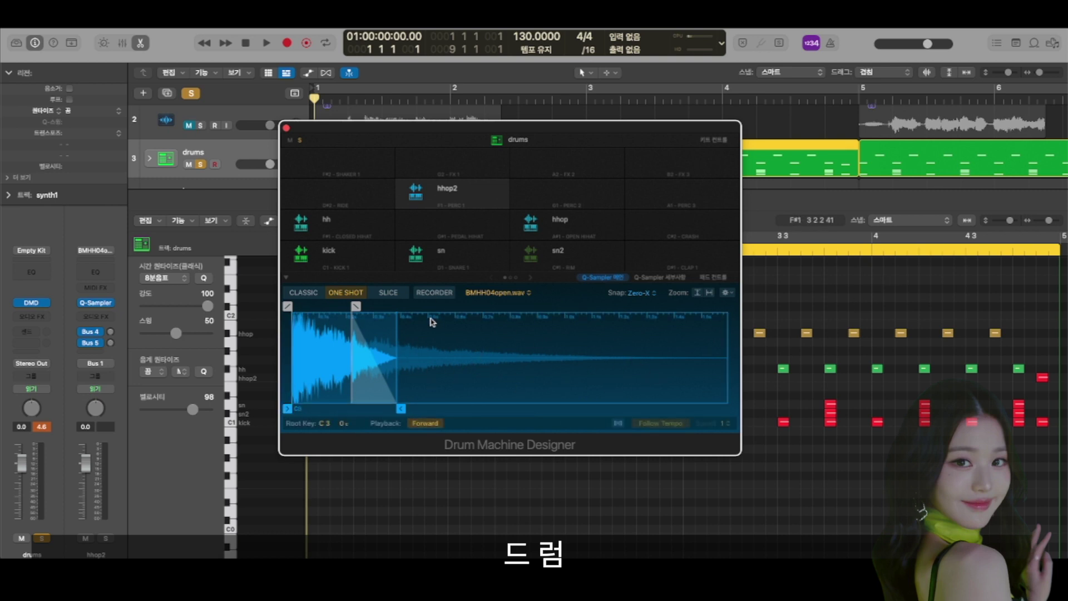
click(286, 130)
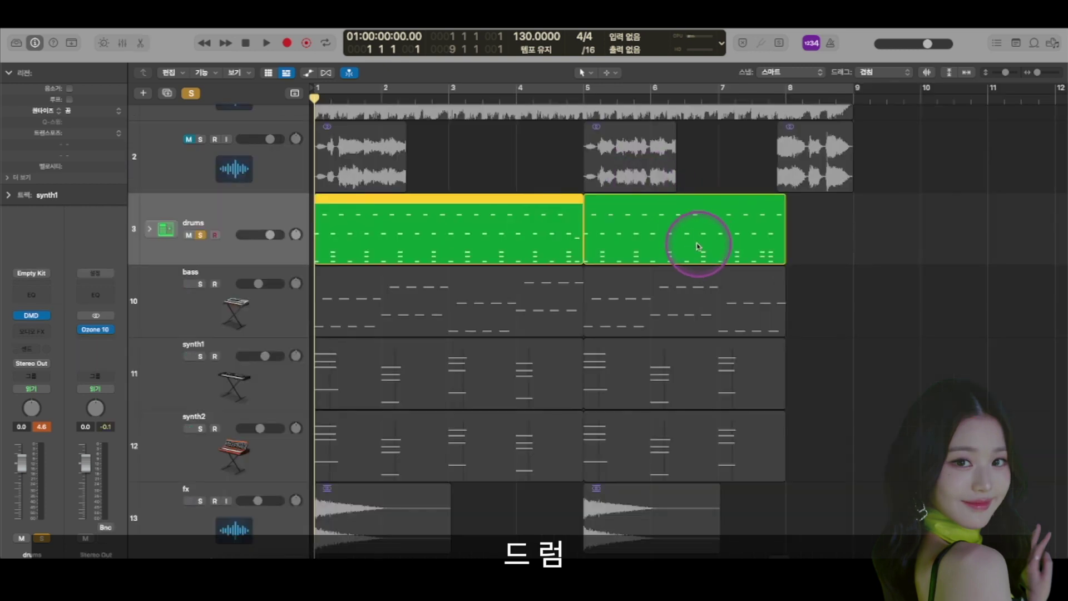
Step: Play the second drums region's ending fill in the piano roll from bar 7, and close the editor
double_click(693, 220)
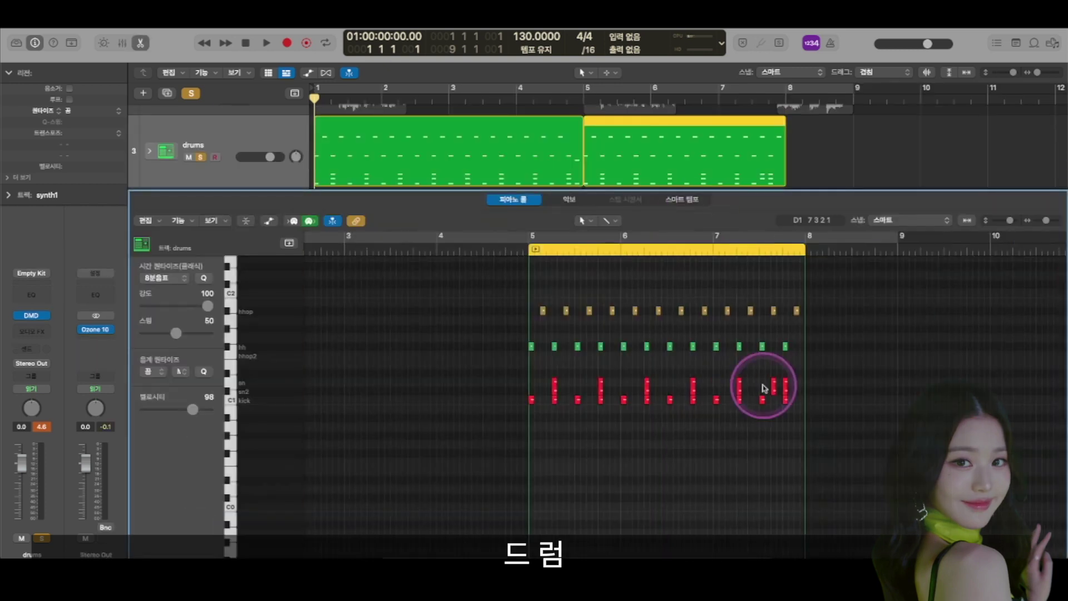
click(745, 250)
click(719, 251)
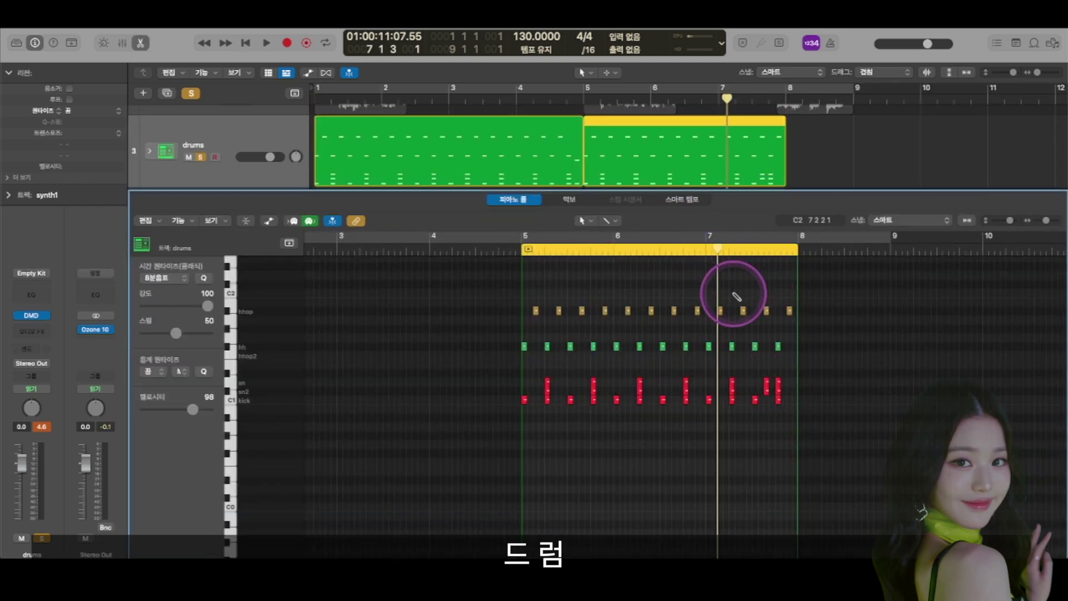
key(super+Right)
key(super+Right)
key(space)
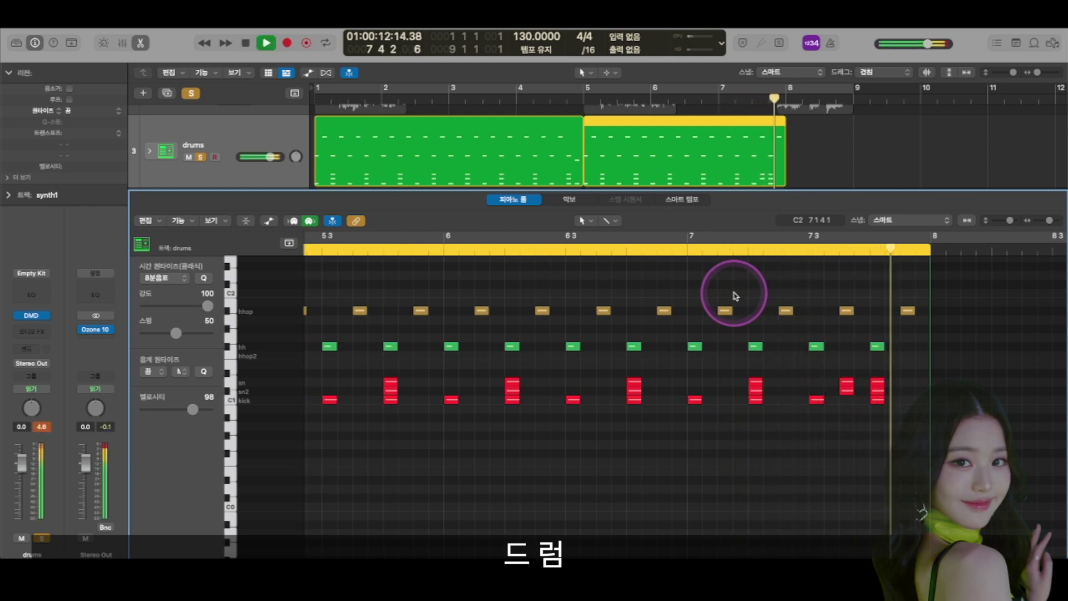
key(space)
key(e)
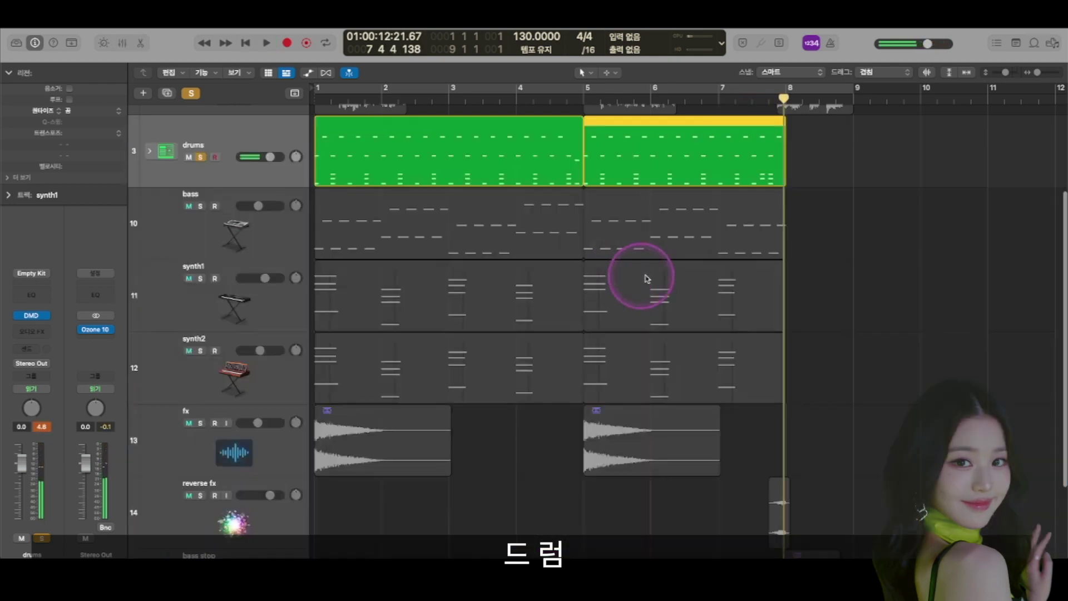
scroll(586, 258, up, 3)
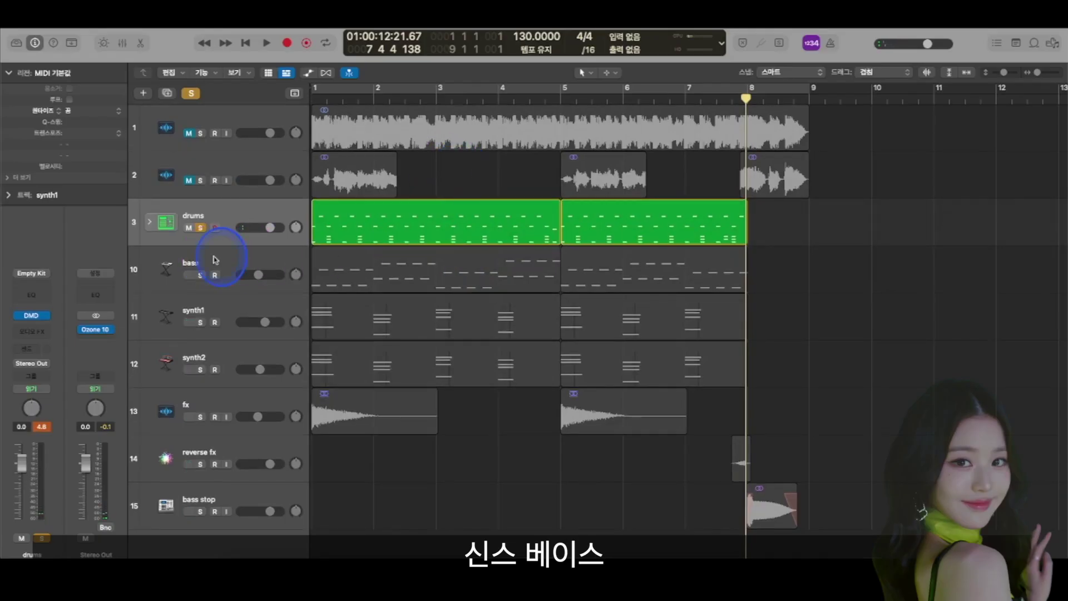
Step: Solo the bass track instead of the drums and return the playhead to the start of bar 1
click(191, 225)
click(203, 270)
click(201, 276)
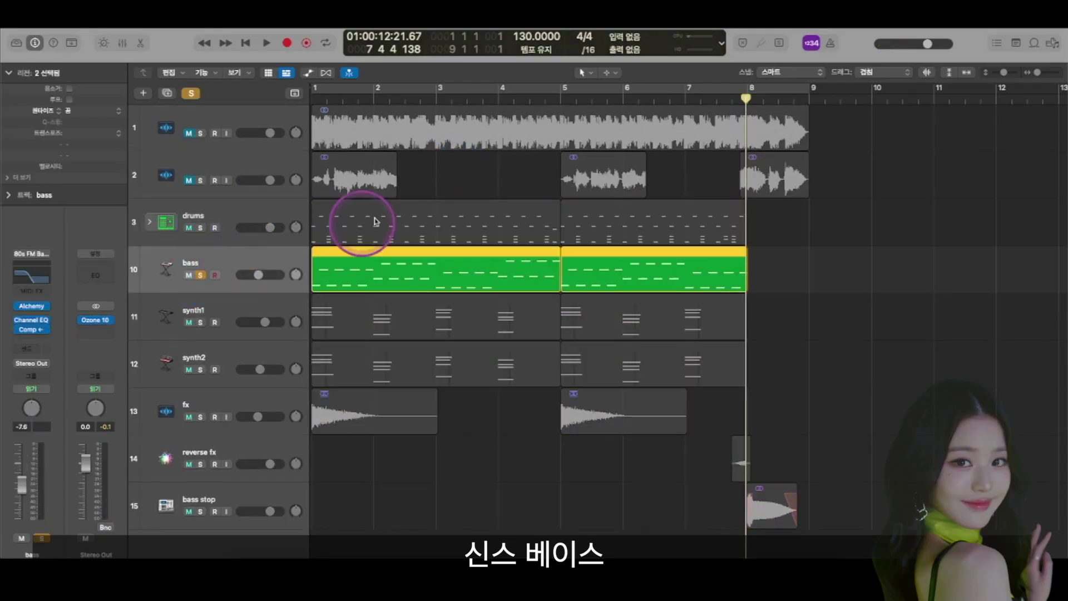
click(451, 174)
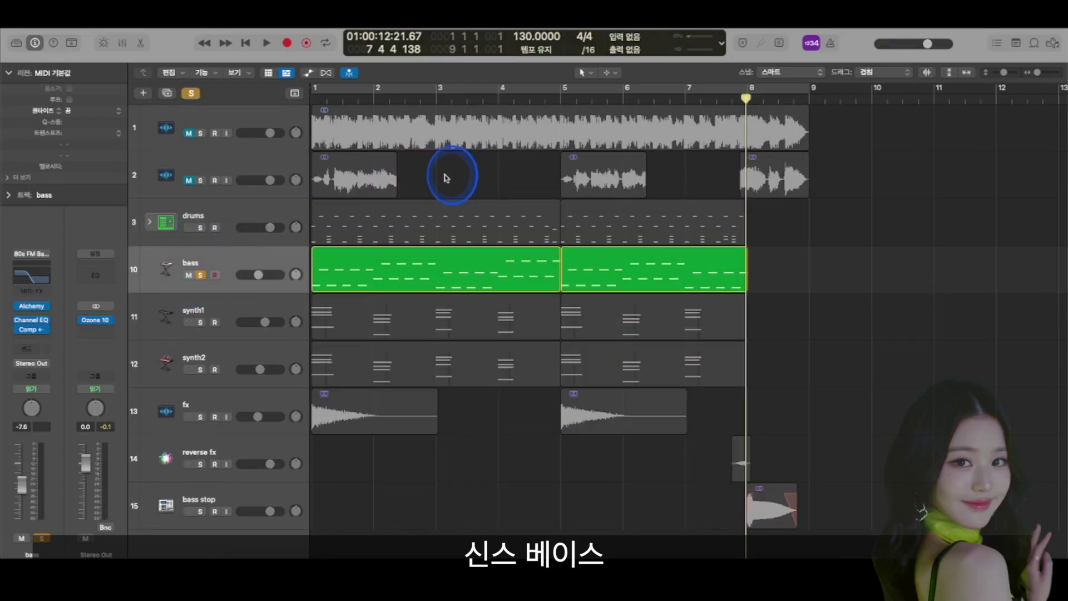
click(312, 96)
Step: Open the first bass region in the piano roll and play it from bar 1 to the end of bar 4
scroll(411, 308, up, 6)
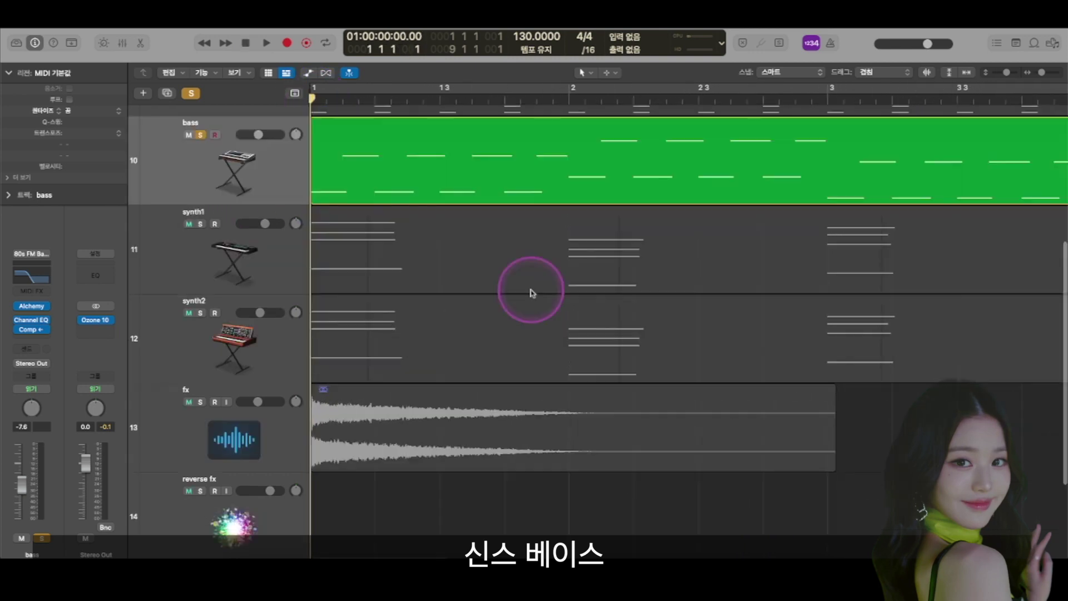
scroll(531, 293, down, 3)
scroll(532, 294, up, 2)
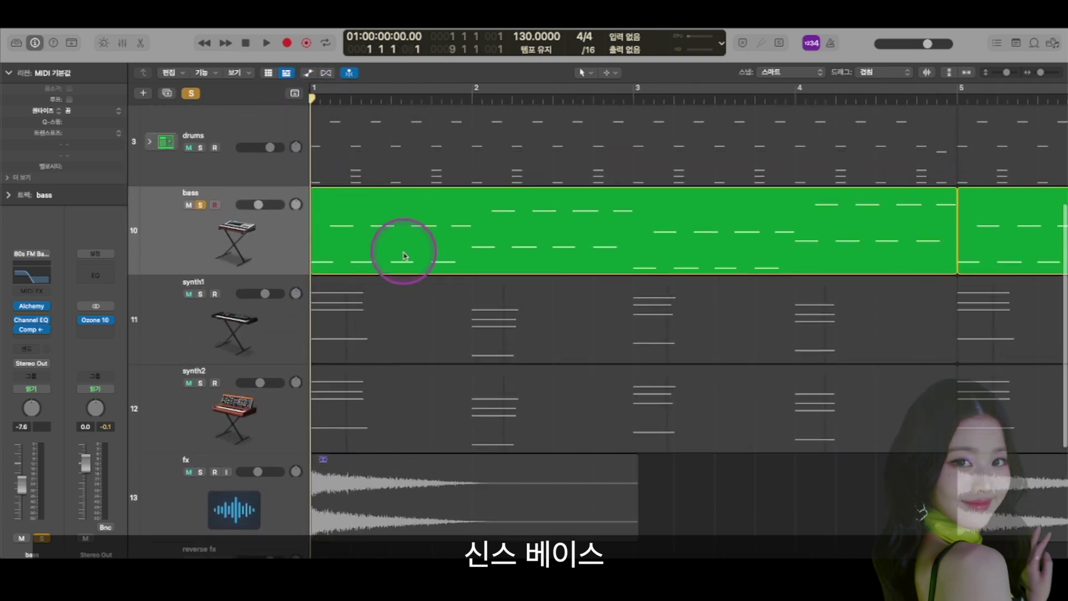
click(472, 246)
double_click(471, 247)
key(space)
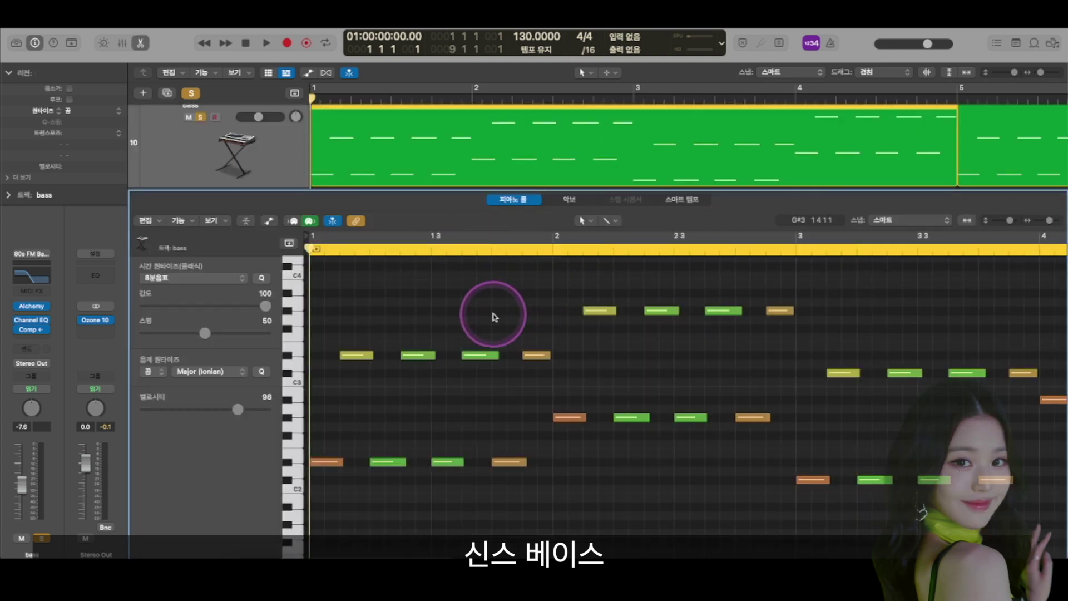
scroll(511, 312, down, 3)
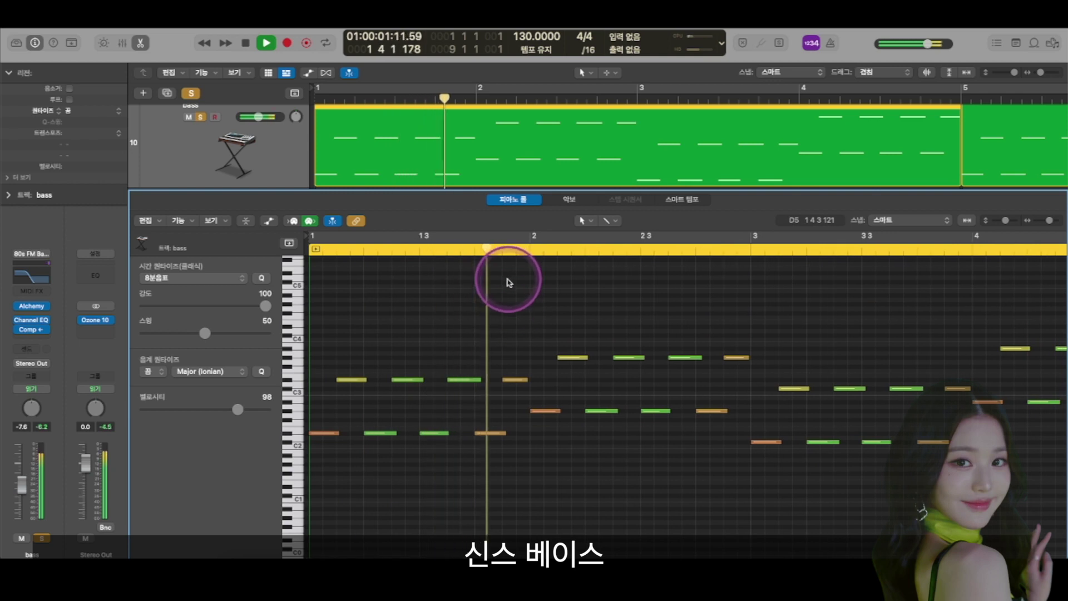
scroll(508, 287, right, 1)
scroll(509, 289, down, 2)
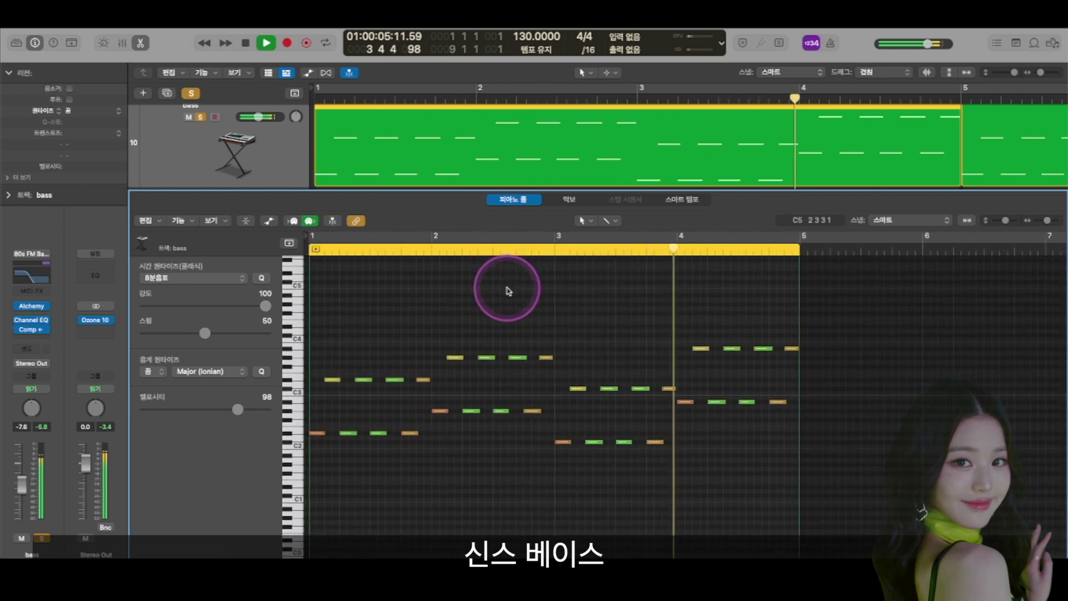
key(space)
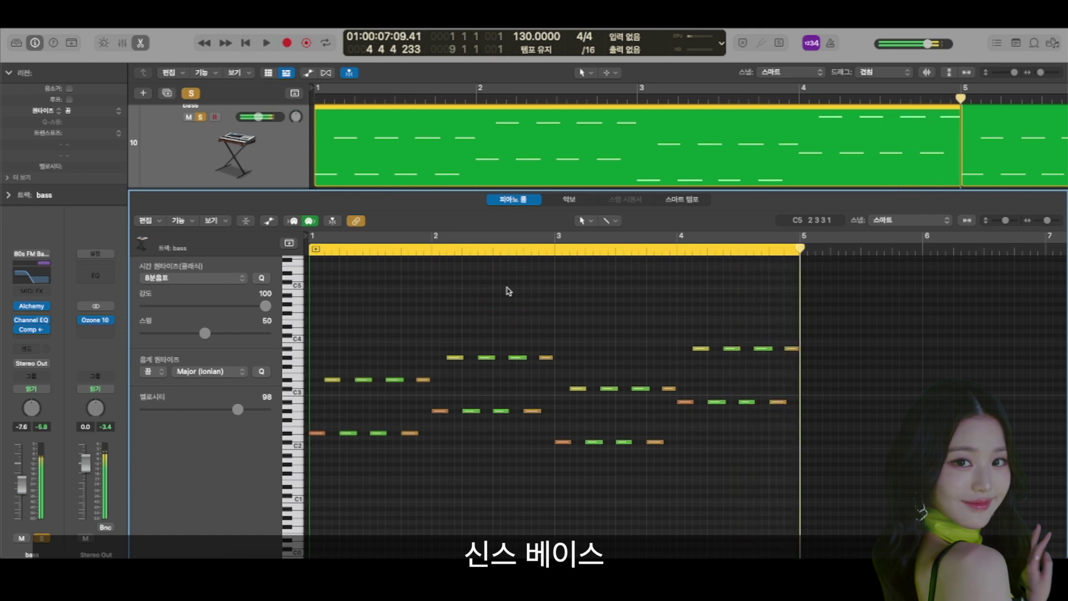
Step: Check the chord progression in the project notes against the bass notes, and close the notes
scroll(454, 311, down, 3)
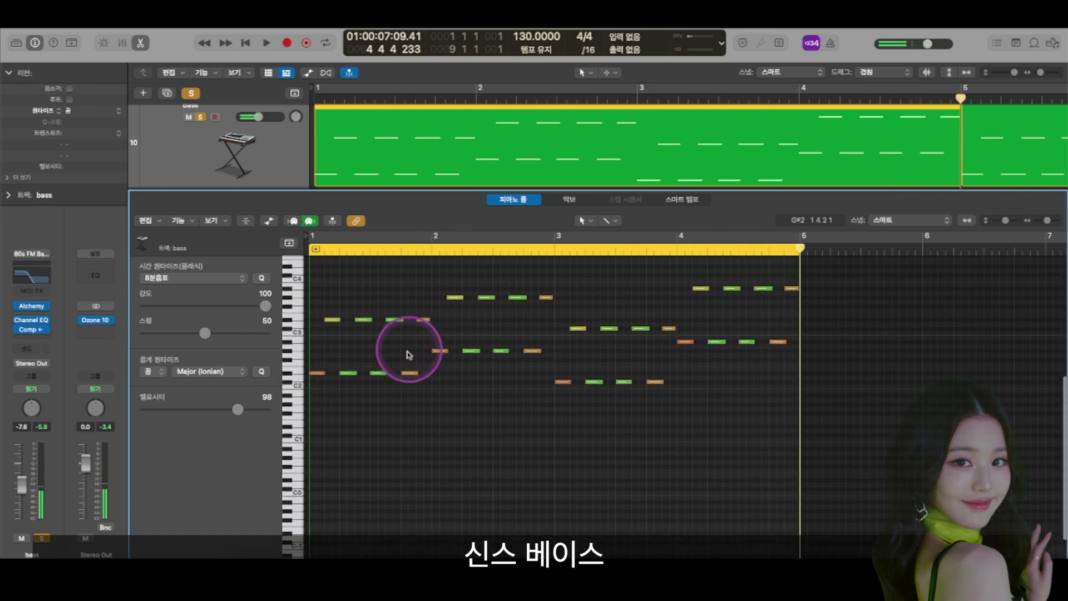
click(1016, 43)
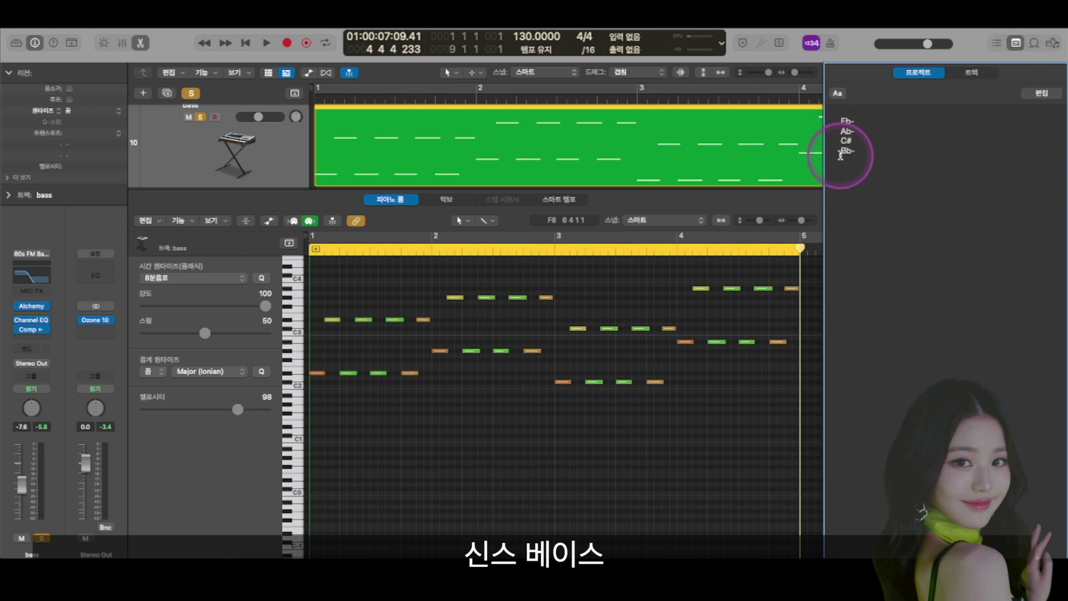
scroll(640, 307, up, 3)
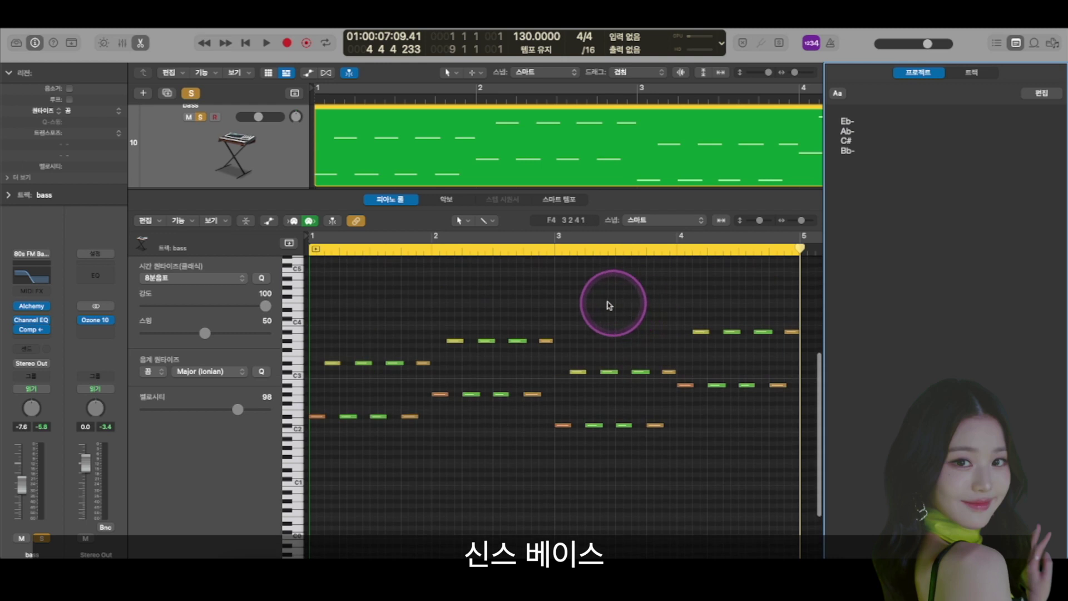
click(646, 314)
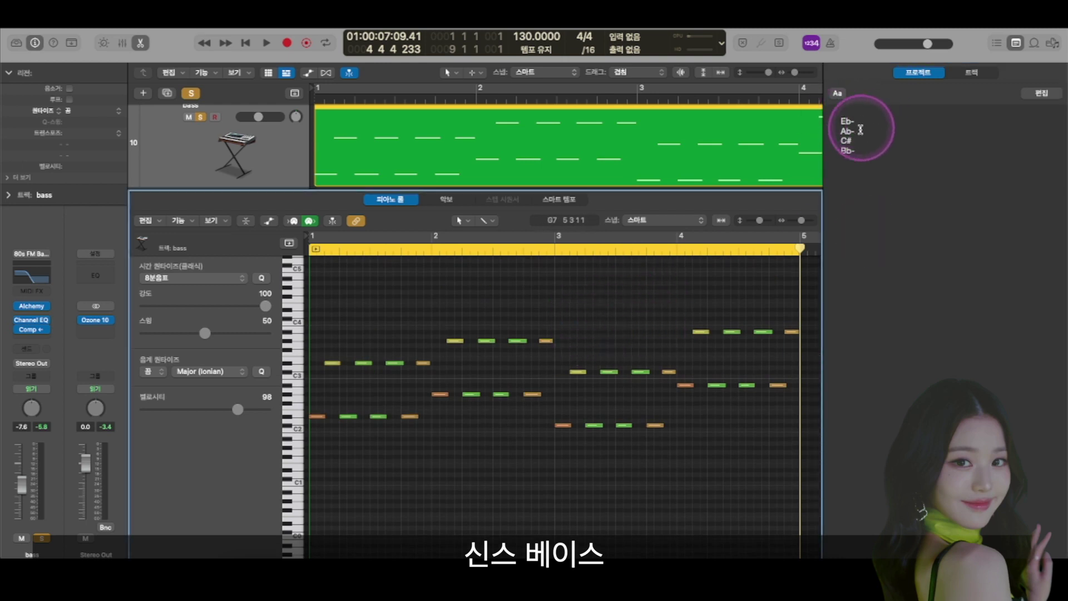
click(1016, 43)
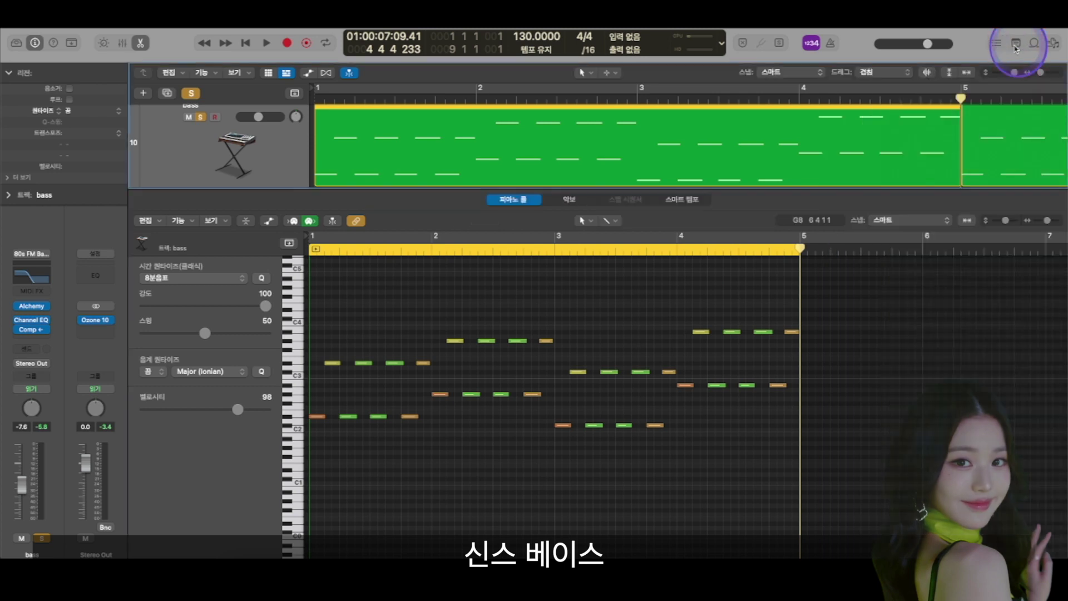
Step: Audition the low notes that start bars 1 to 4 of the bass region, clear the note selection and close the piano roll
click(344, 394)
key(super+Down)
key(super+Down)
key(super+Down)
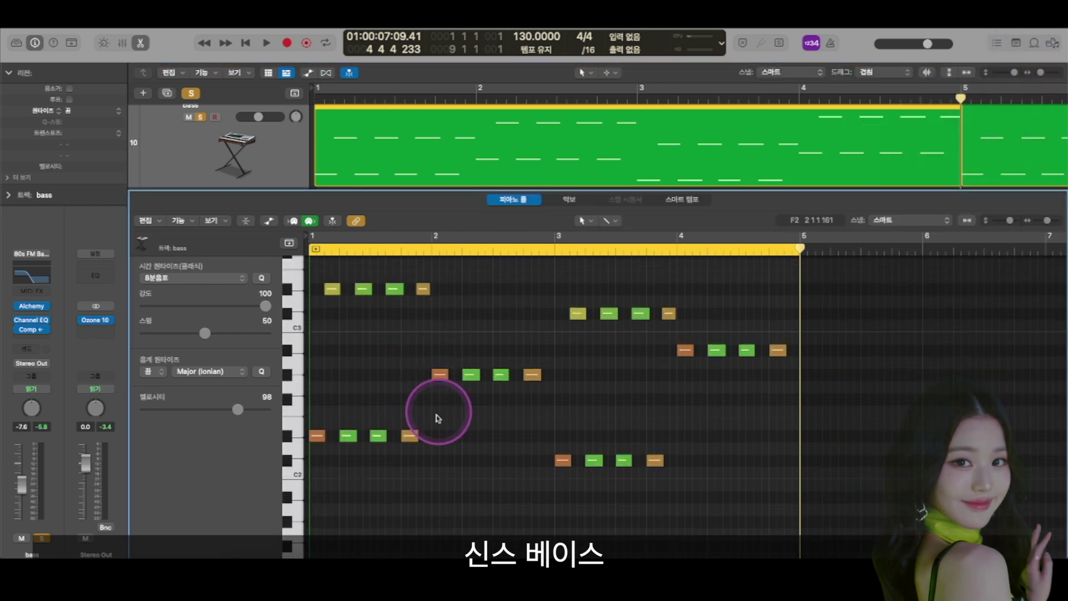
click(318, 436)
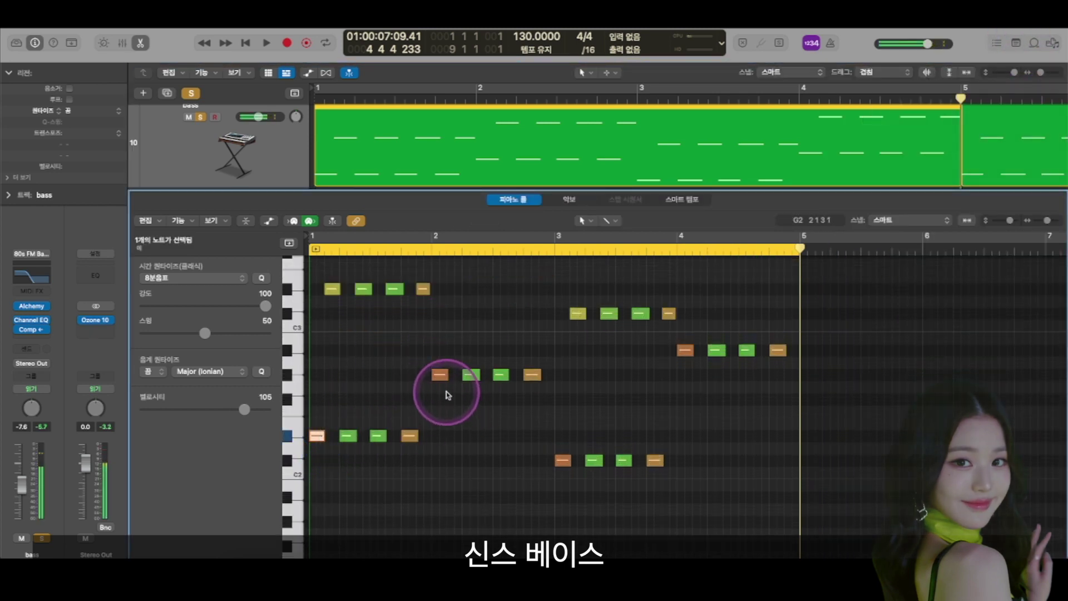
click(439, 375)
click(577, 313)
click(564, 460)
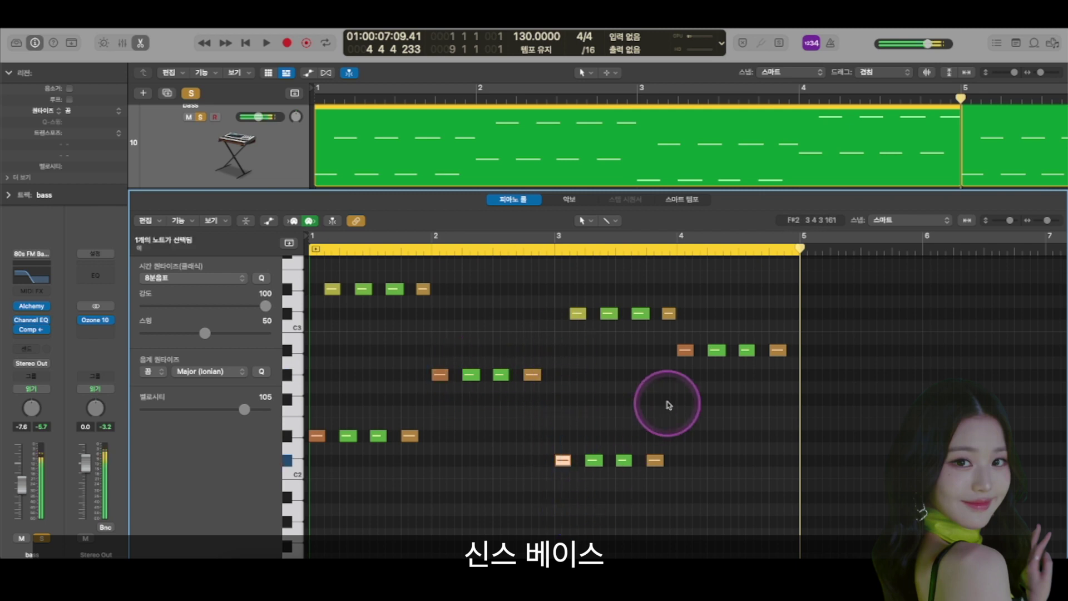
click(687, 351)
key(z)
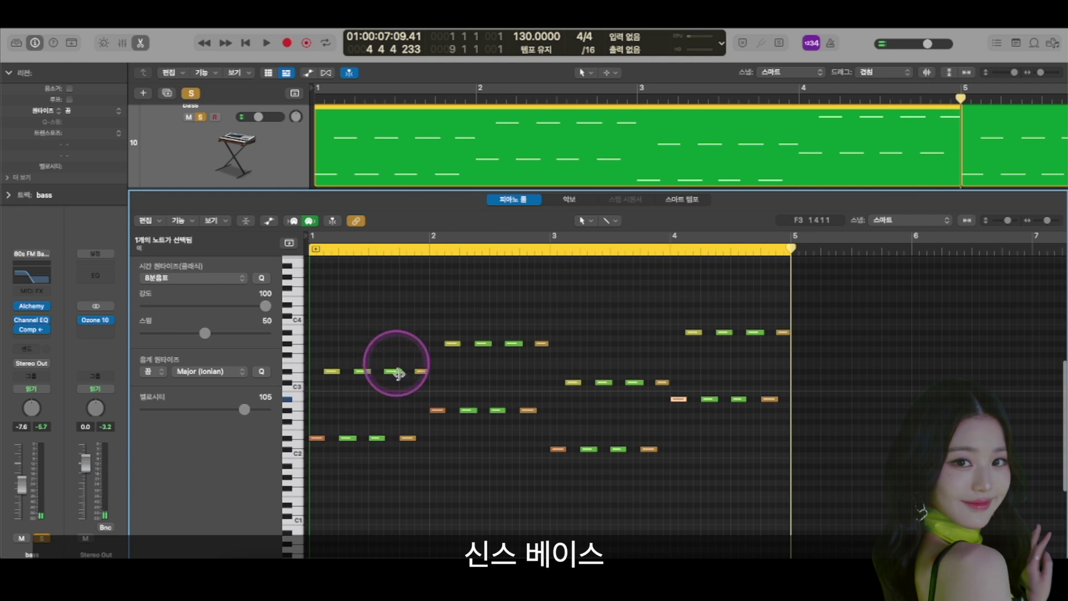
click(629, 317)
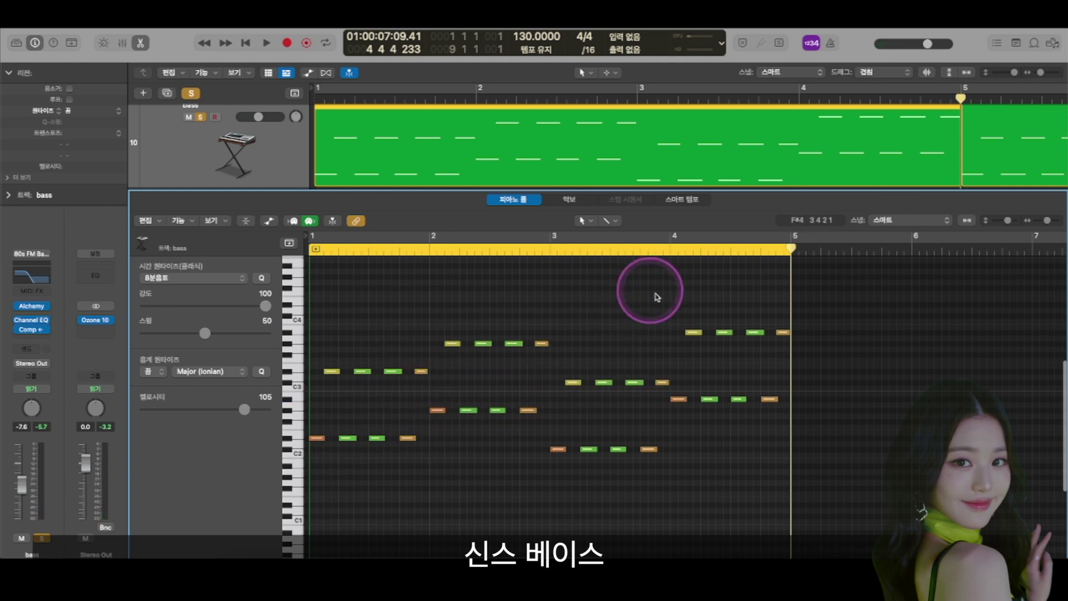
click(637, 295)
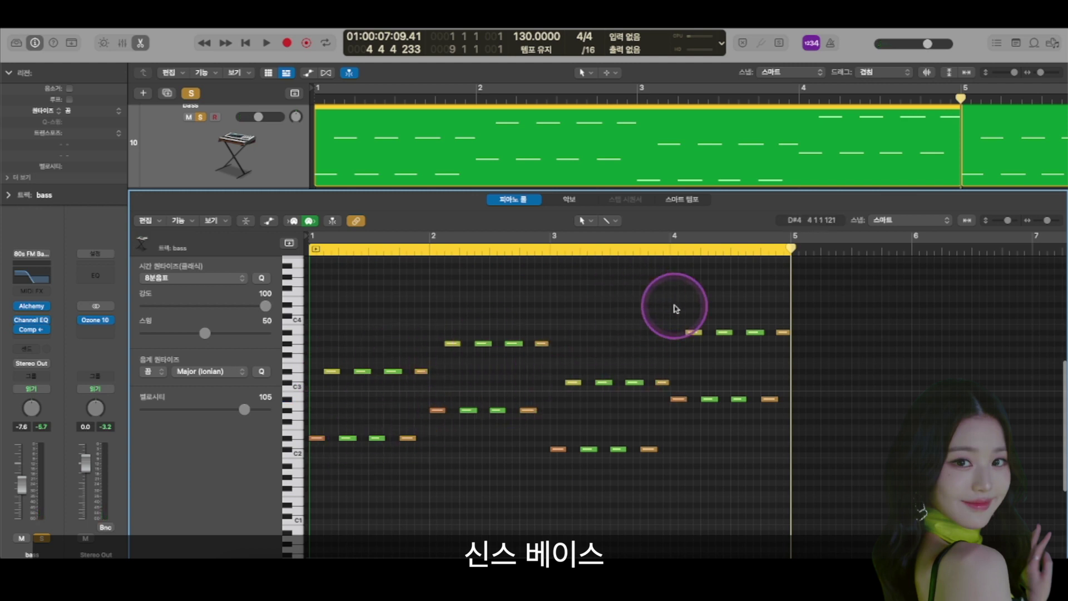
key(e)
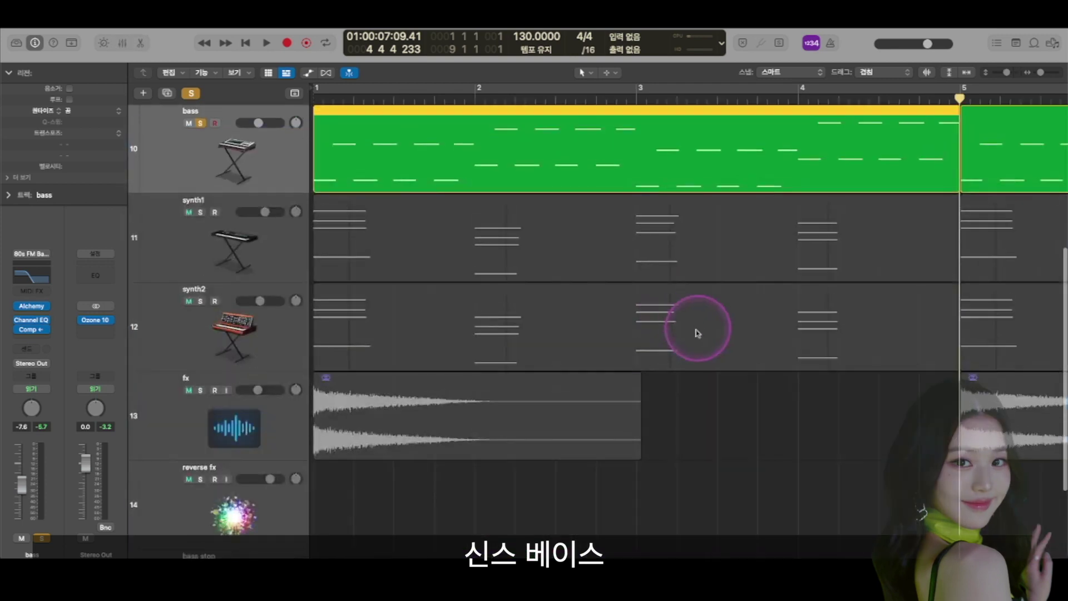
Step: Look up the bass track's patch in the Library under Synthesizer > Bass, and close the Library
scroll(716, 345, up, 1)
scroll(692, 338, down, 3)
scroll(662, 335, up, 4)
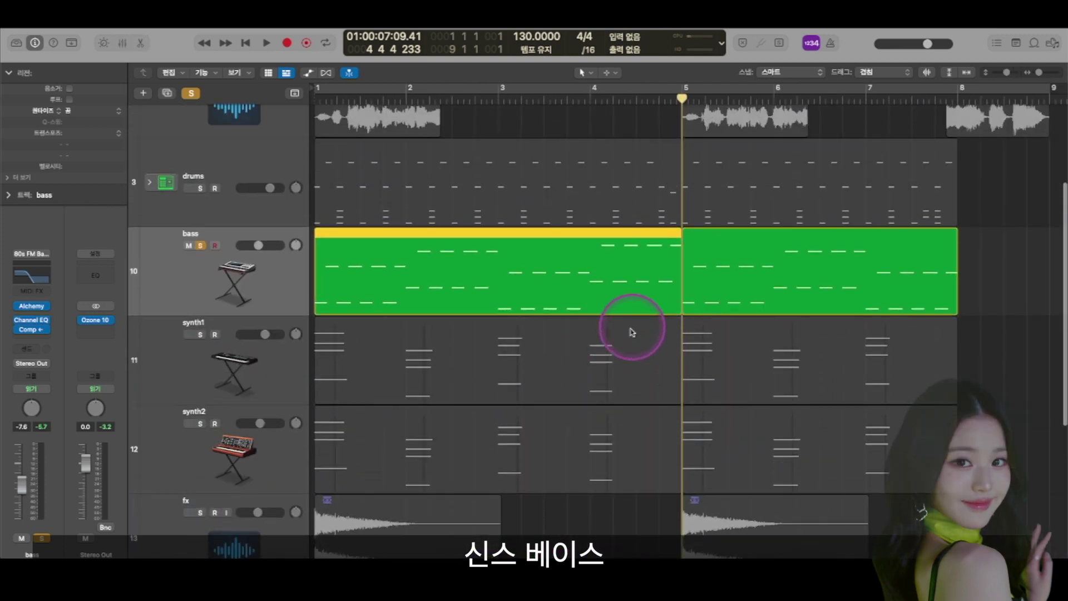
scroll(601, 325, up, 3)
click(527, 203)
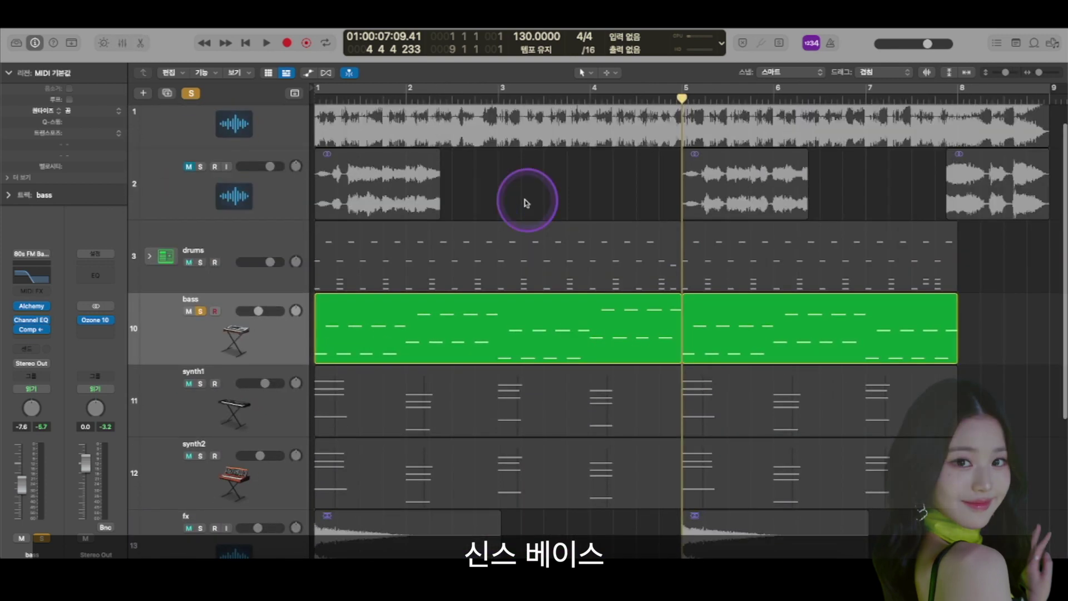
click(537, 333)
scroll(518, 342, down, 3)
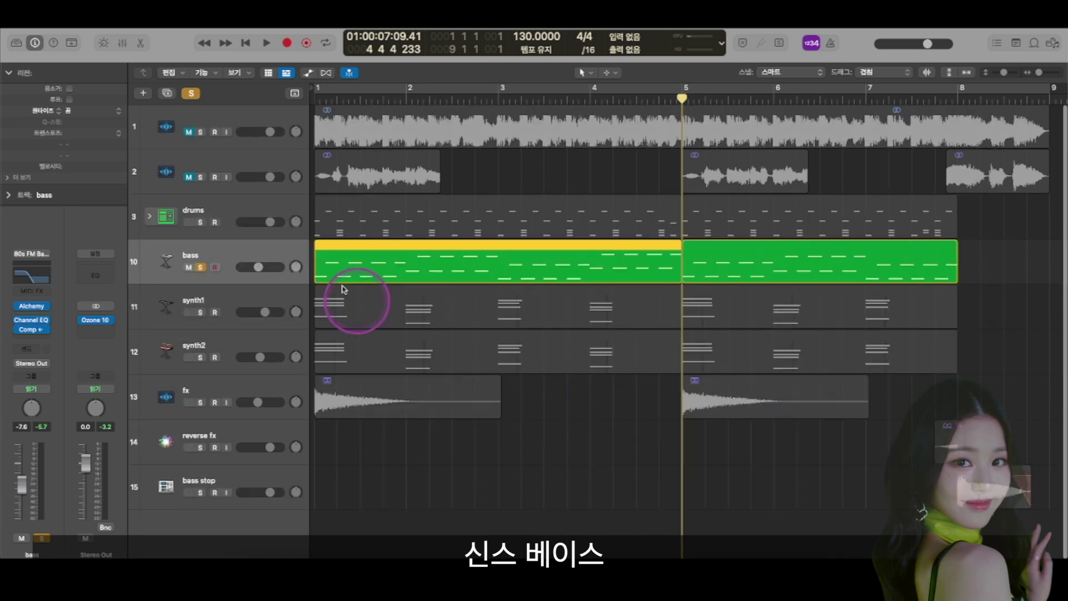
click(263, 295)
click(256, 255)
click(16, 43)
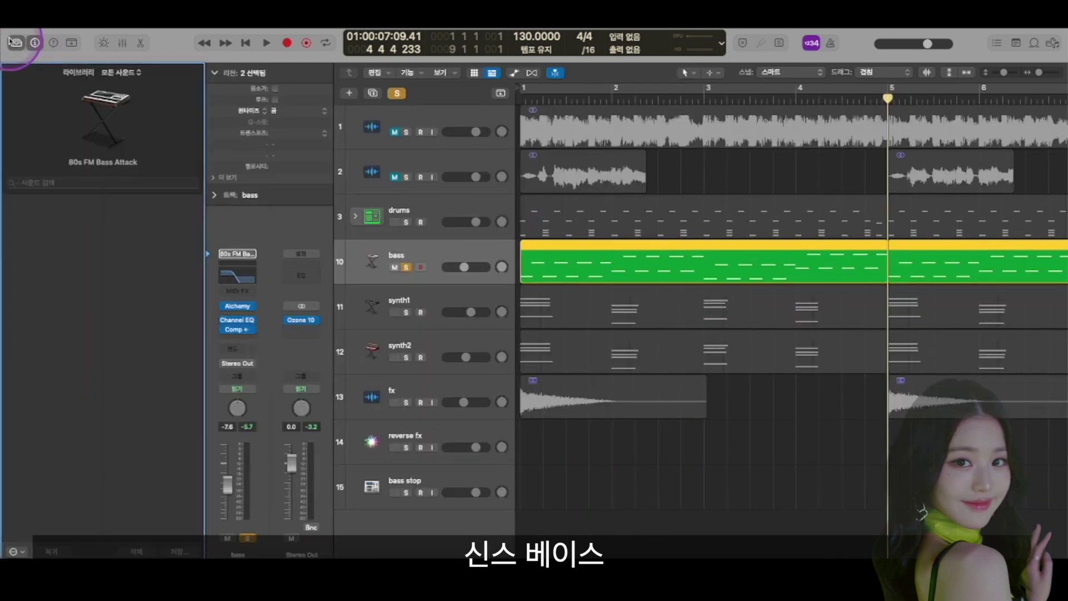
scroll(24, 212, left, 3)
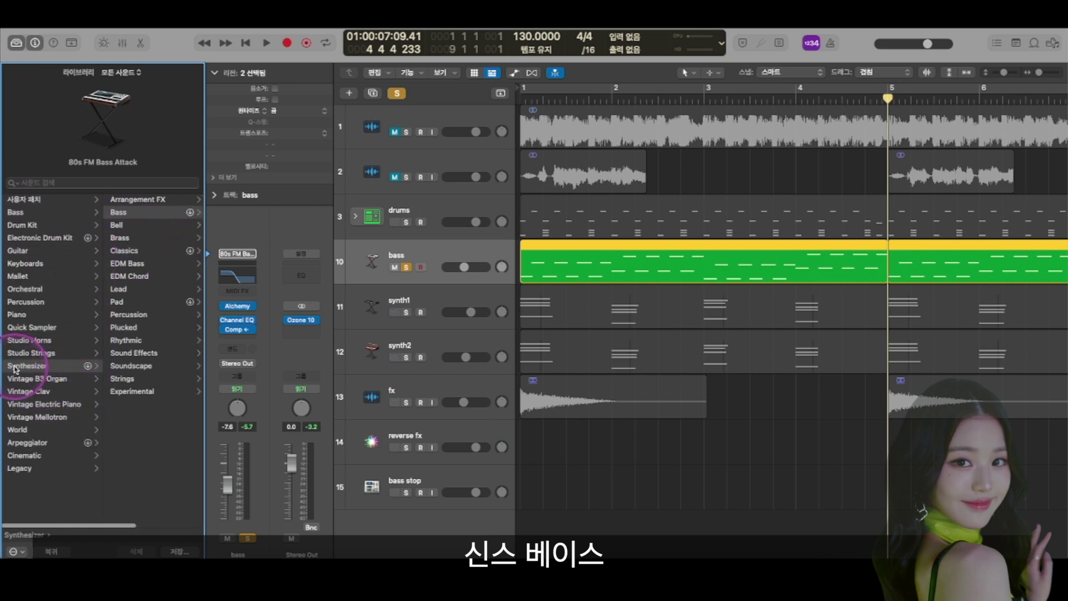
click(128, 211)
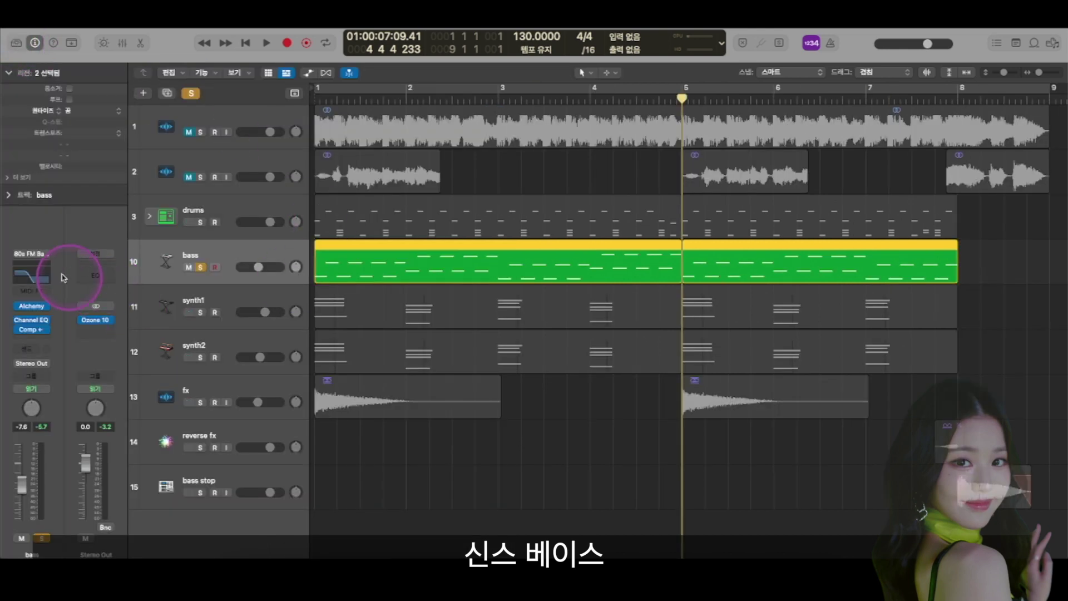
Step: Inspect the bass track's Channel EQ curve and its Alchemy instrument, closing each plug-in window
click(21, 277)
drag(550, 164, 655, 131)
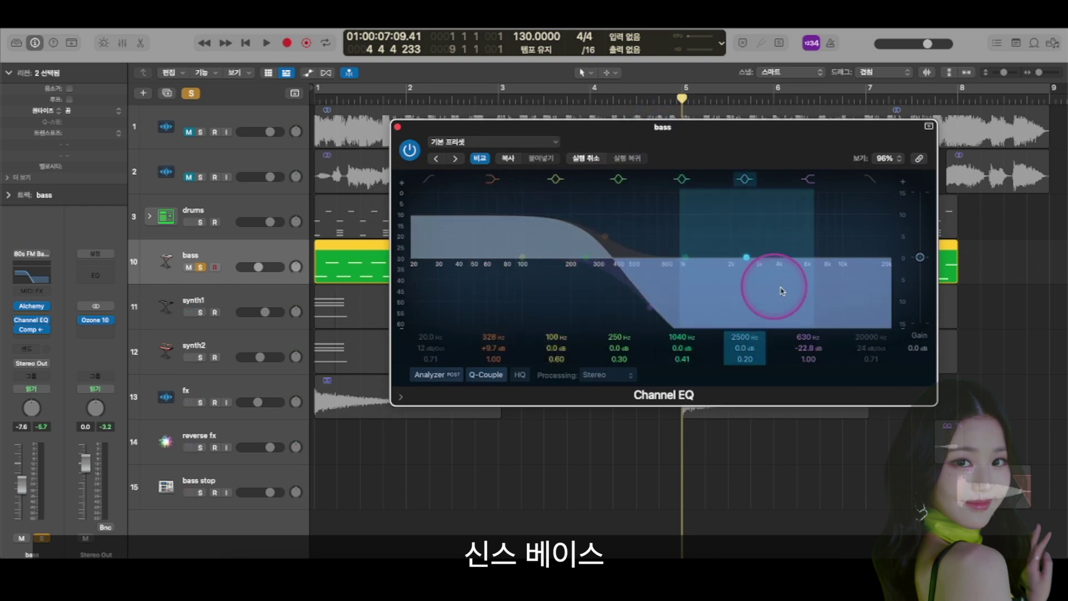
click(397, 127)
click(35, 306)
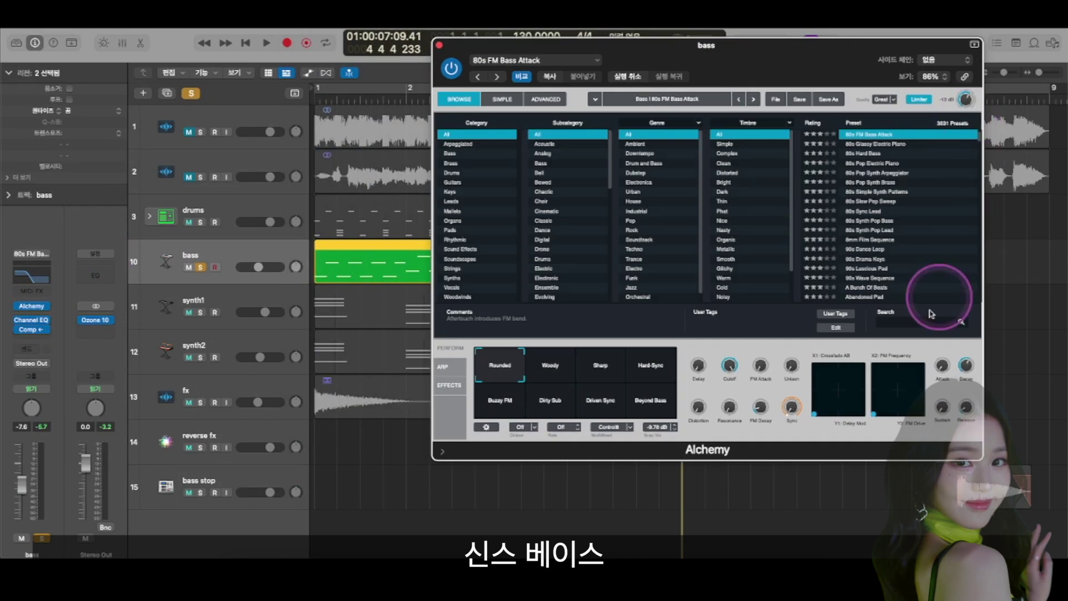
click(440, 46)
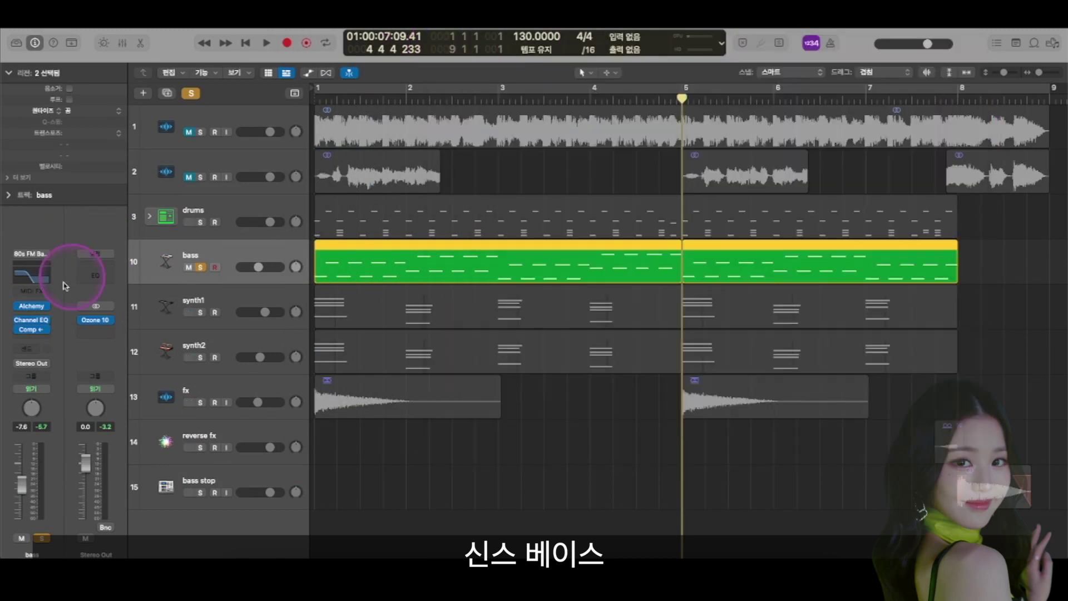
Step: Open the bass track's Compressor and set its side chain source to the kick
click(32, 332)
drag(584, 147, 672, 113)
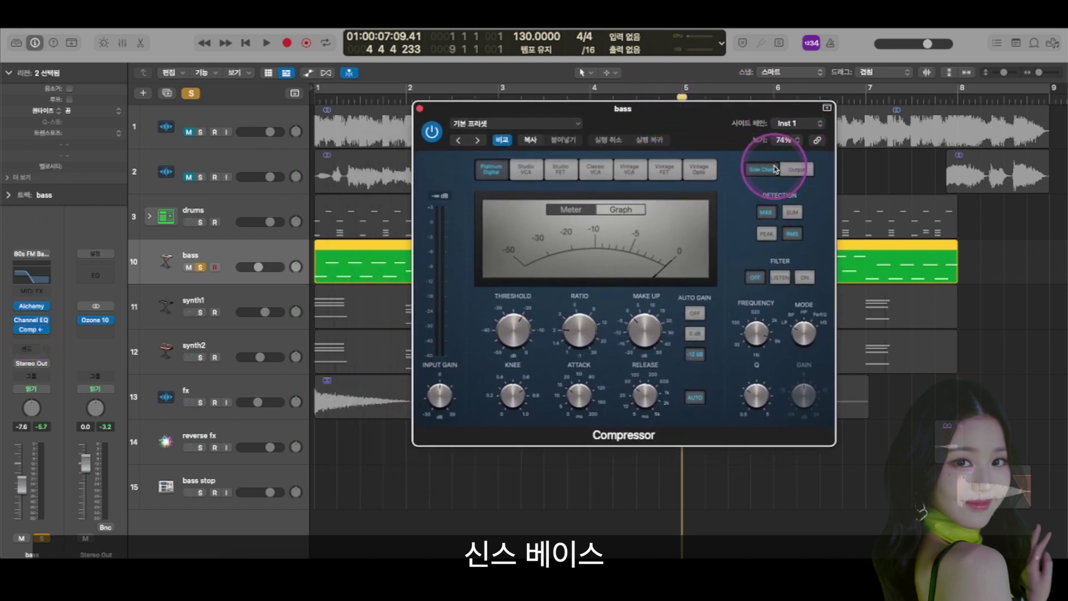
click(811, 124)
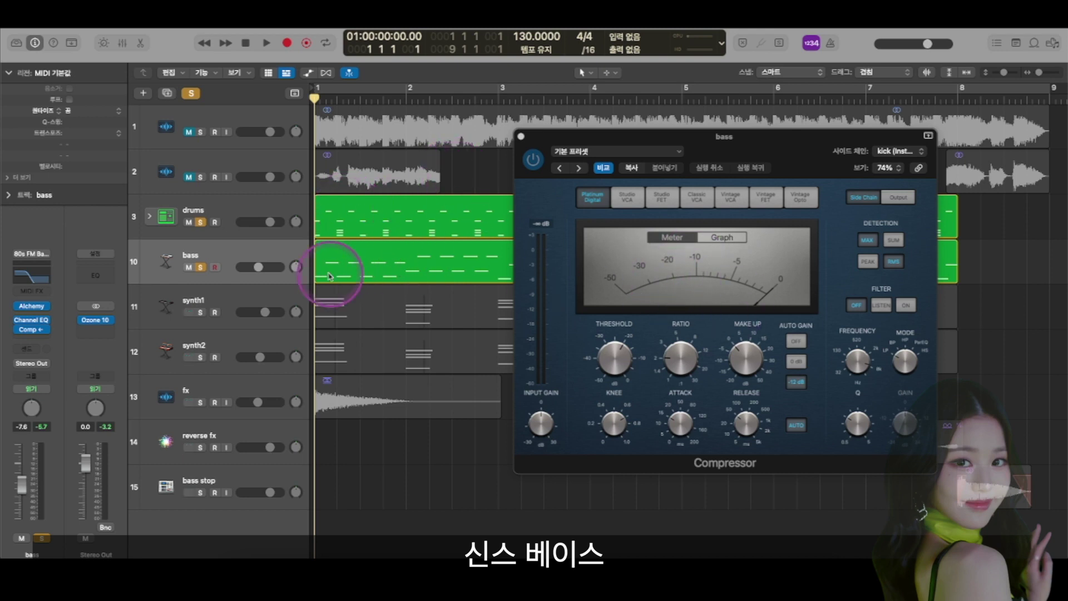
Step: Play the soloed drums and bass together from bar 1, unsolo the drums to hear the side-chained bass alone, and stop playback
key(space)
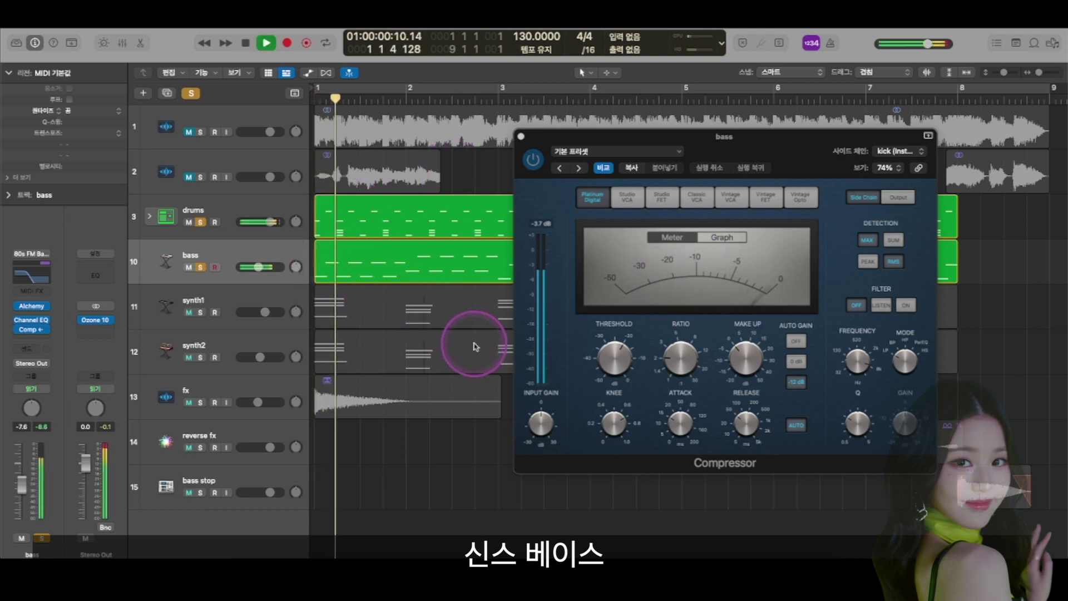
click(200, 223)
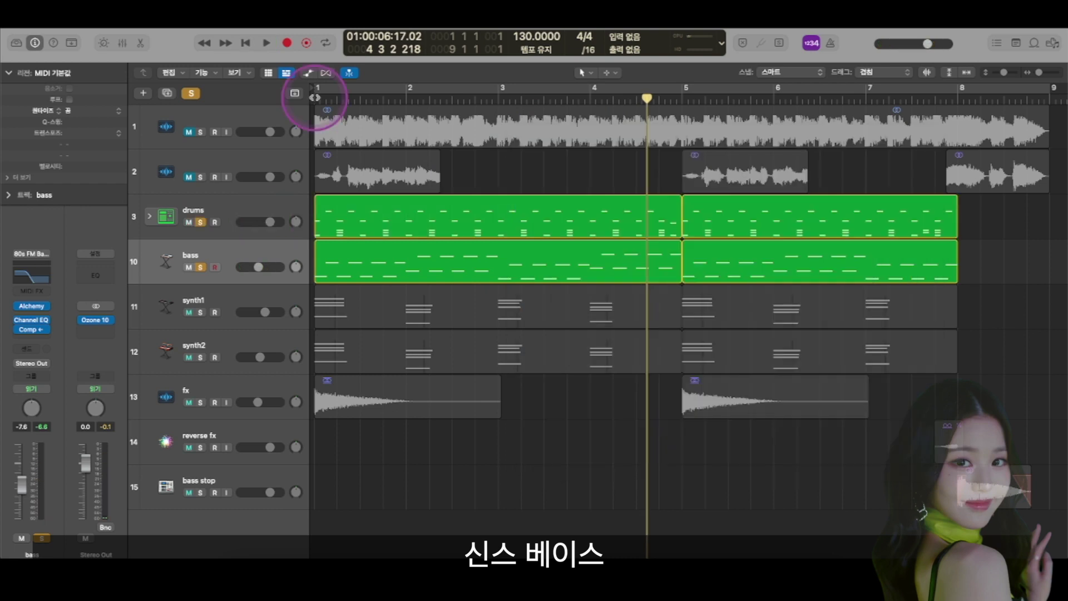
key(space)
key(z)
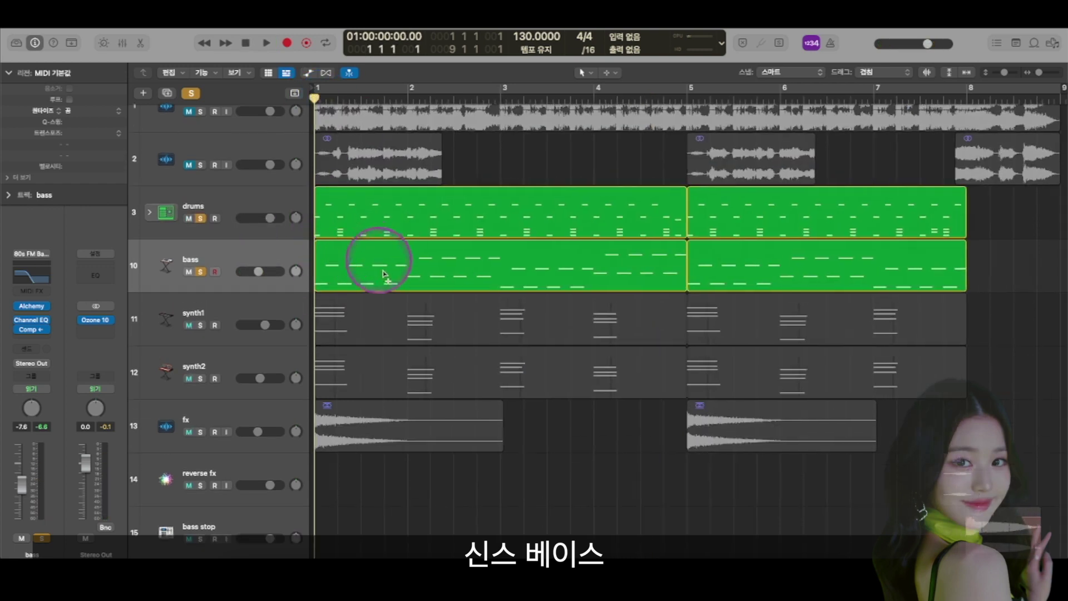
scroll(316, 269, up, 4)
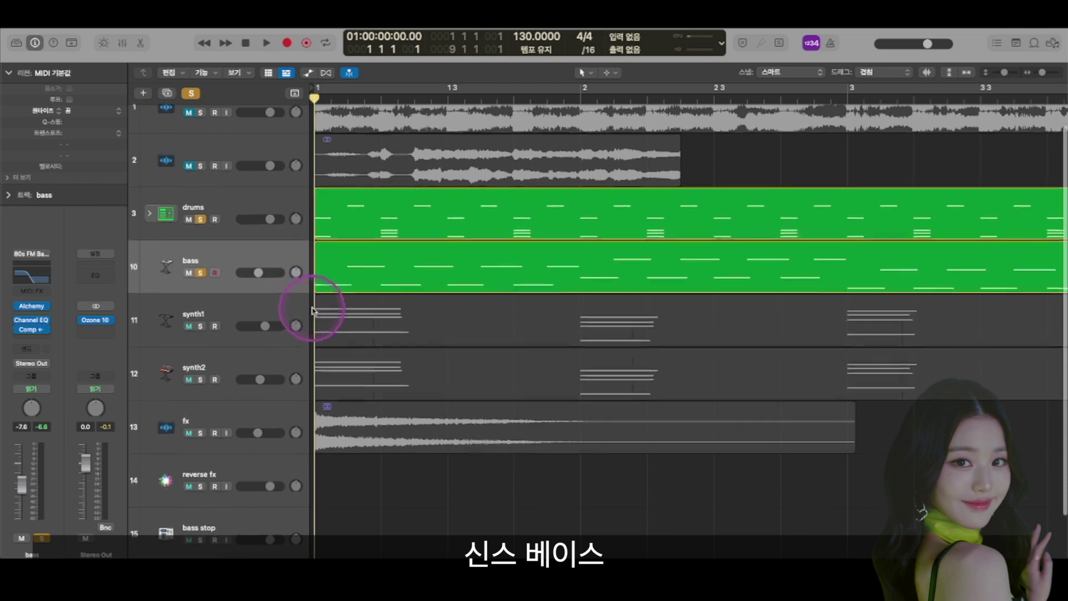
Step: Turn off solo on the drums and bass tracks and solo the synth1 track instead
scroll(327, 288, up, 1)
scroll(357, 226, down, 5)
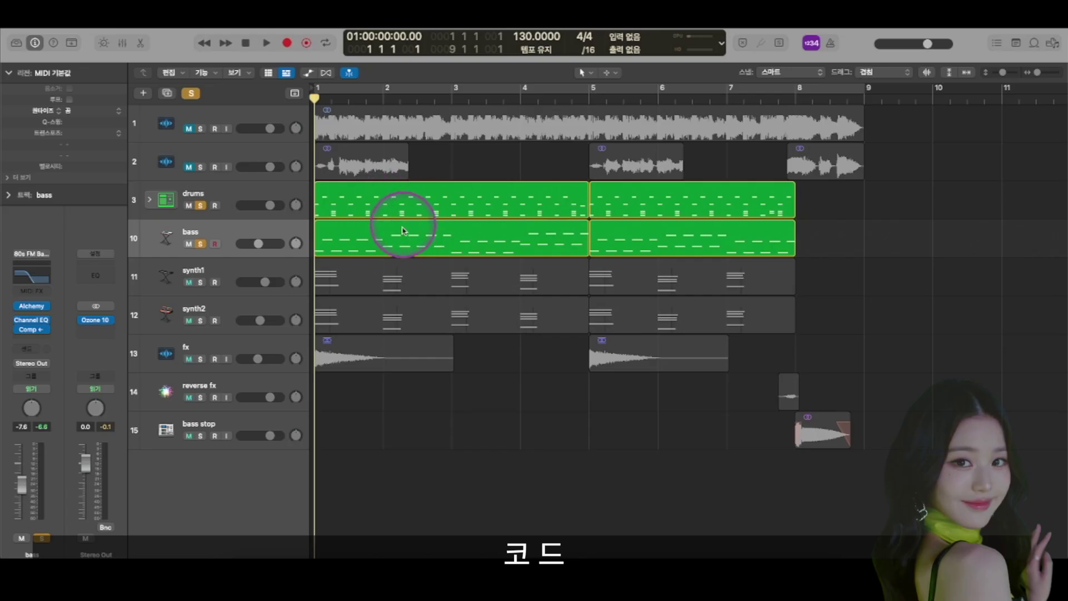
click(243, 269)
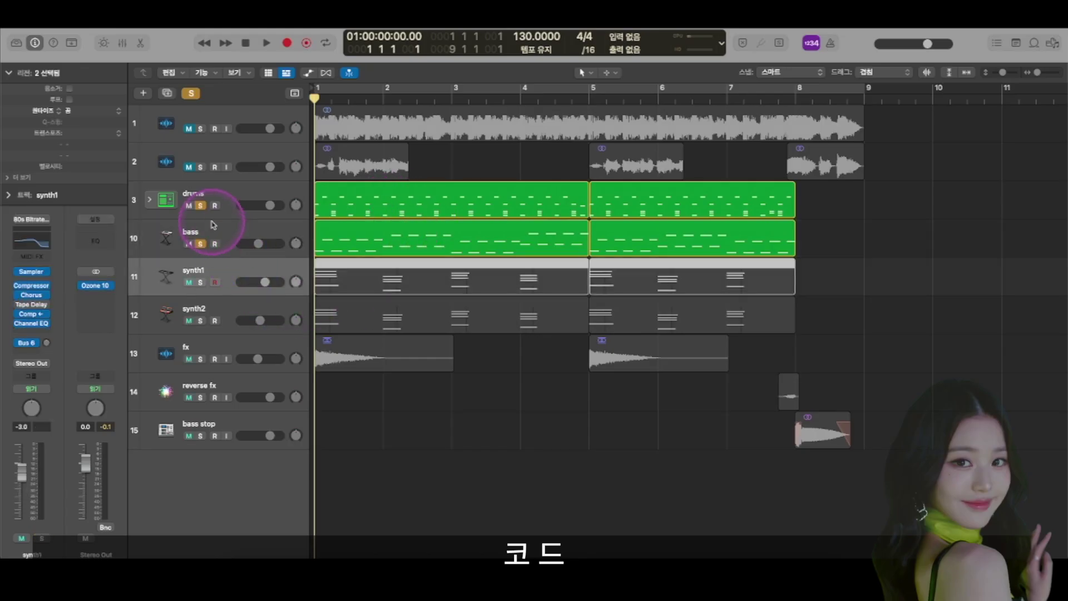
click(202, 206)
click(200, 244)
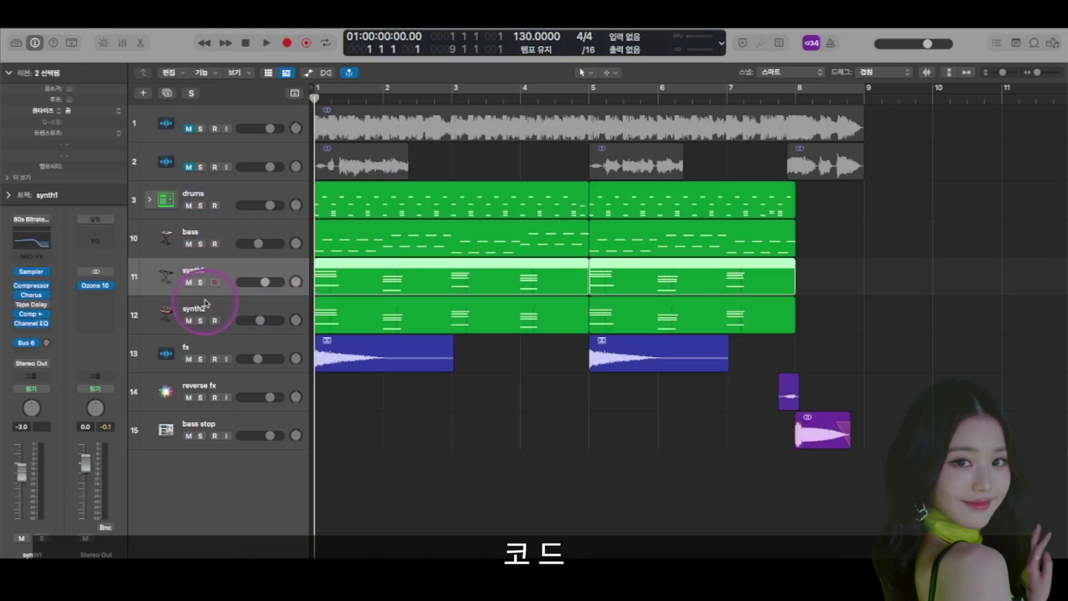
key(s)
Step: Look up the synth1 track's 80s Bitrate Synth patch in the Library under Keyboards, and close the Library
click(17, 43)
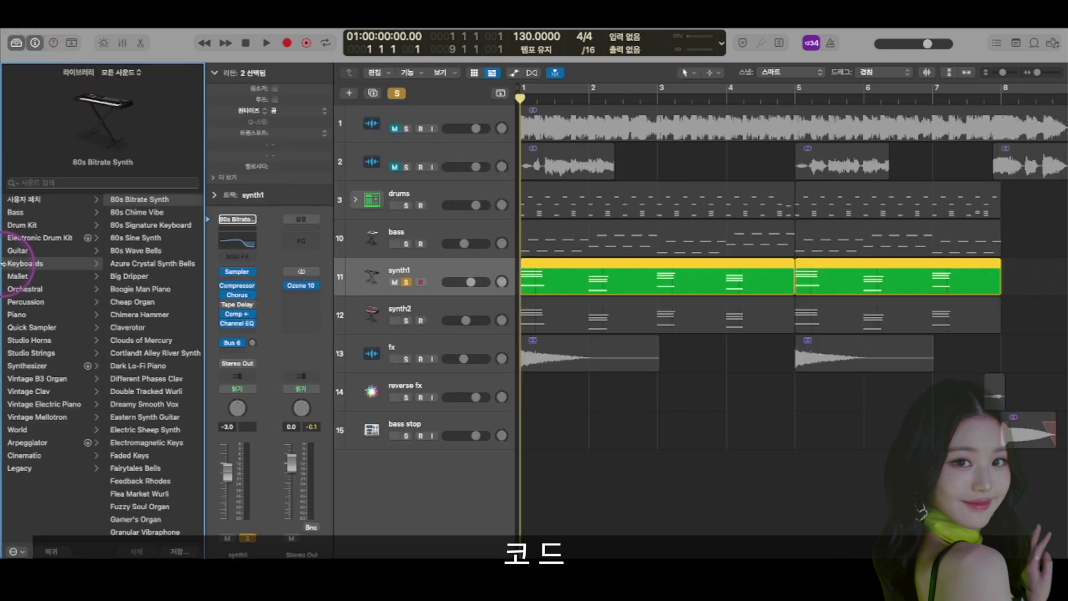
click(138, 204)
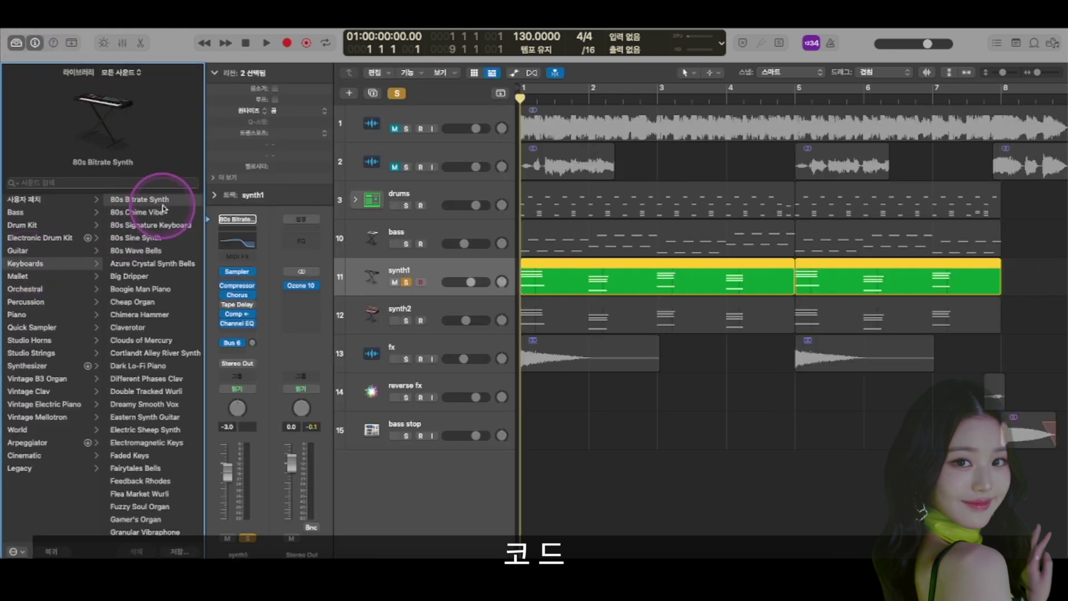
key(y)
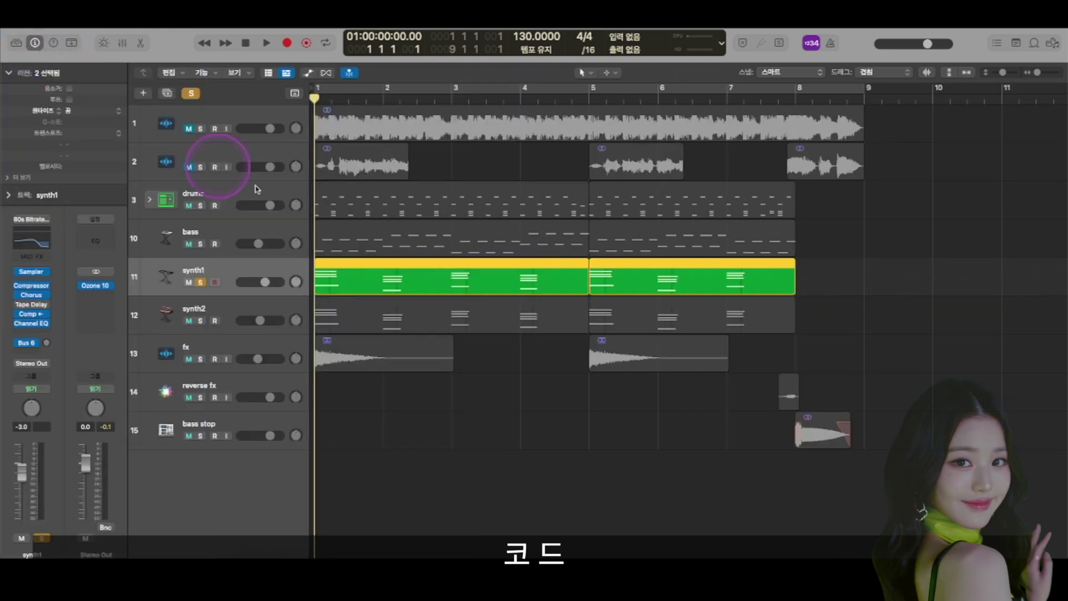
Step: Play the soloed synth1 track, bypass its side-chained compressor, and play it again from bar 1 for comparison
key(space)
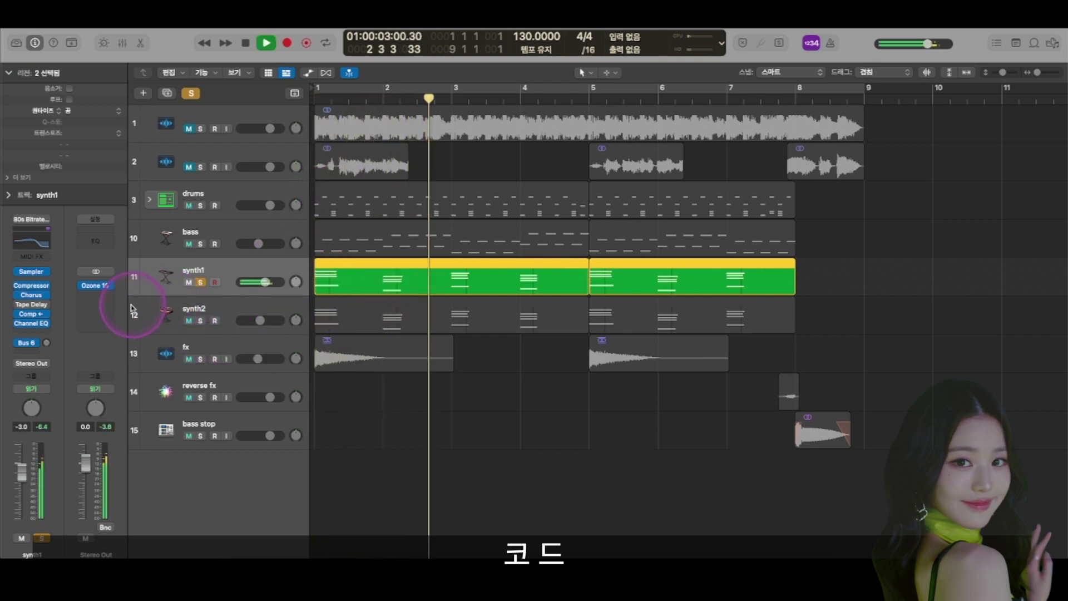
key(space)
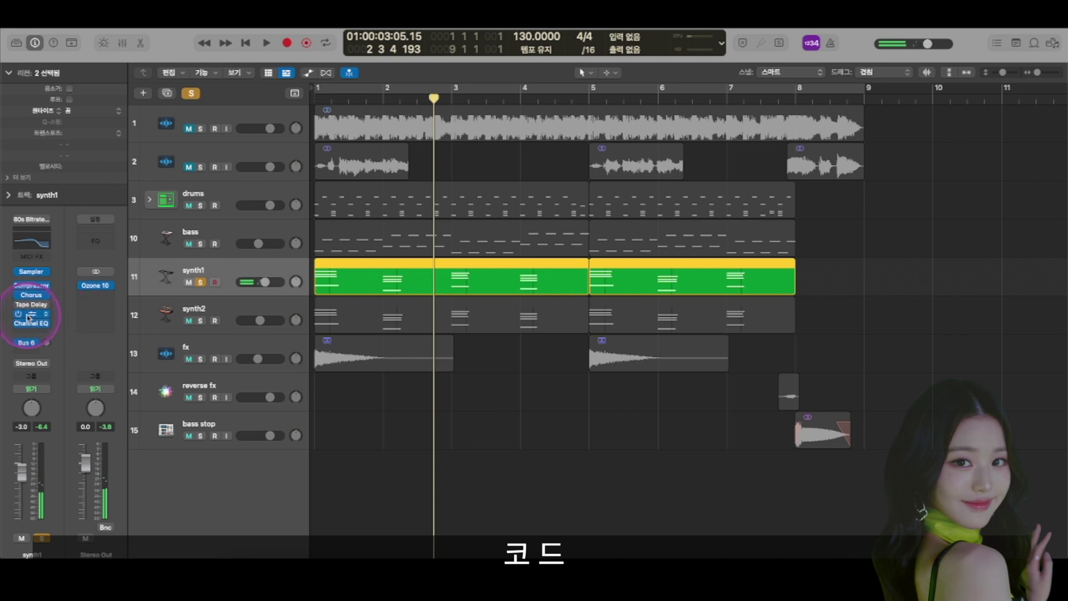
click(451, 170)
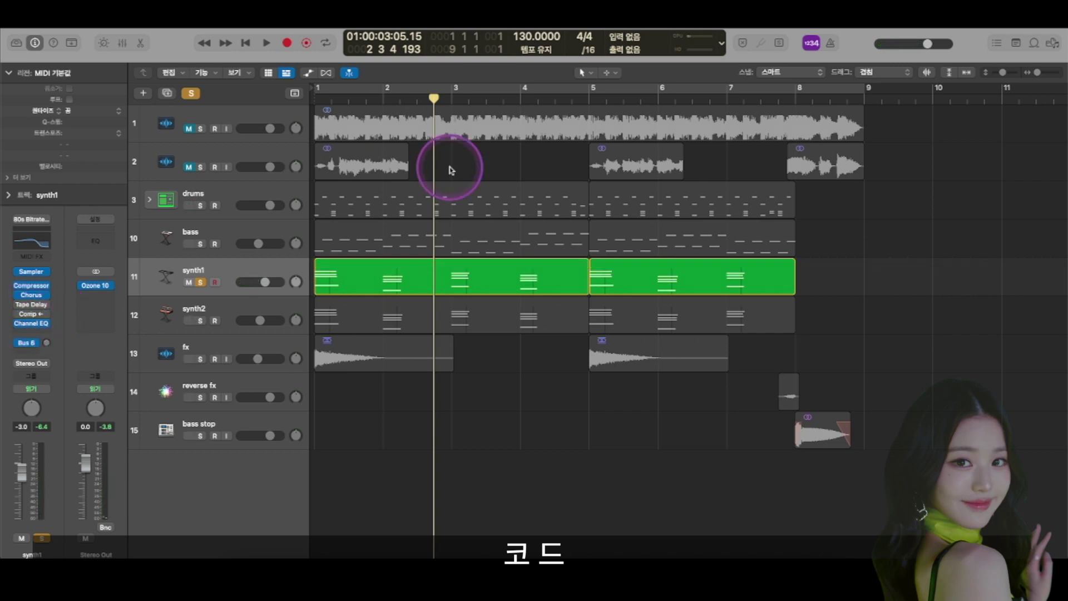
key(Return)
key(space)
click(240, 308)
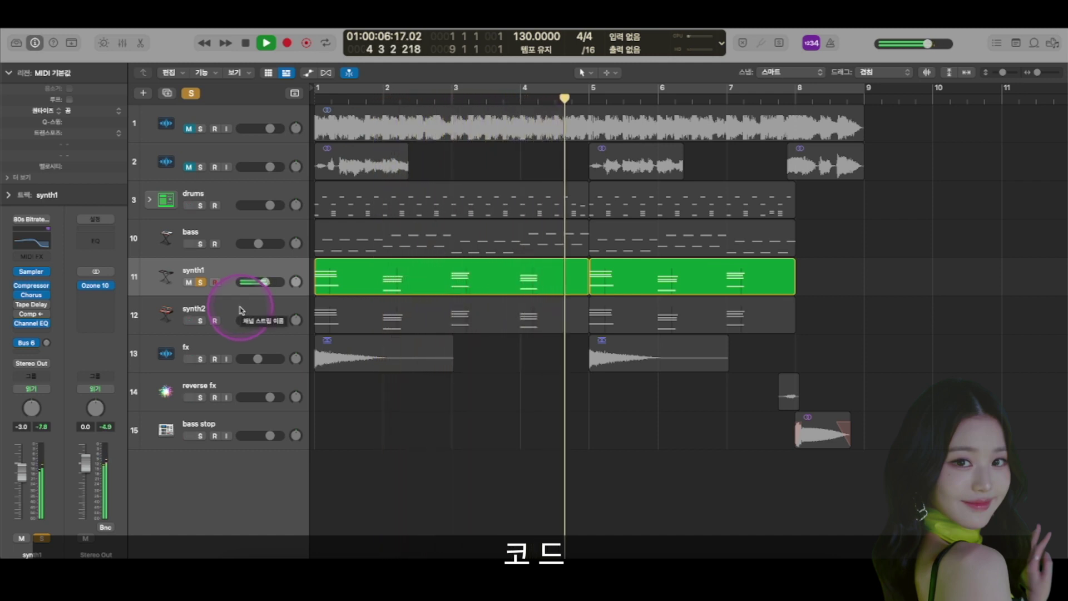
key(space)
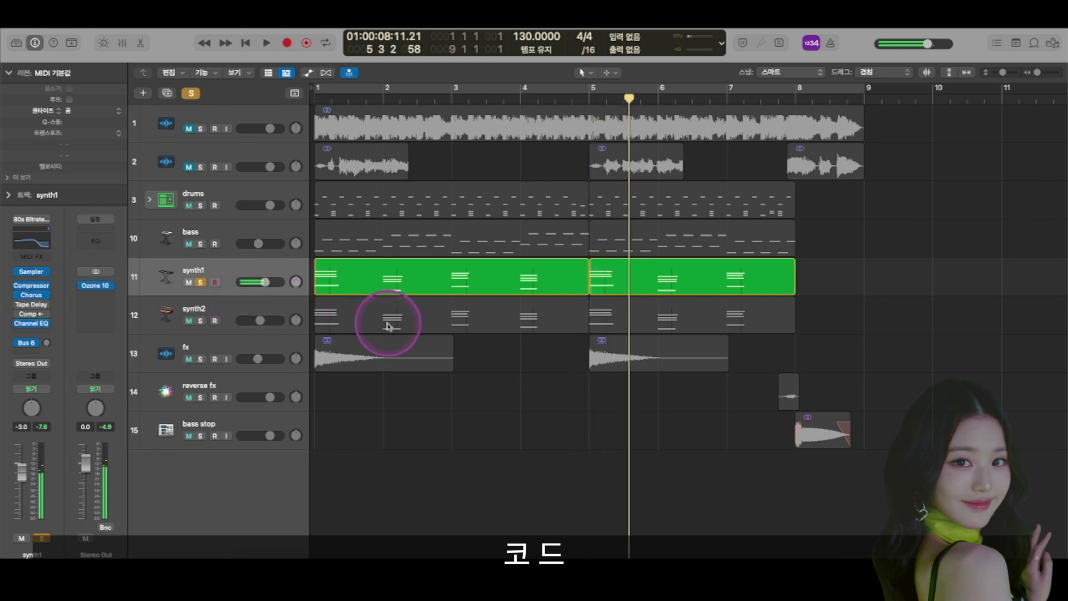
Step: Re-enable synth1's side-chained compressor, play the track from bar 1, and stop playback
click(277, 270)
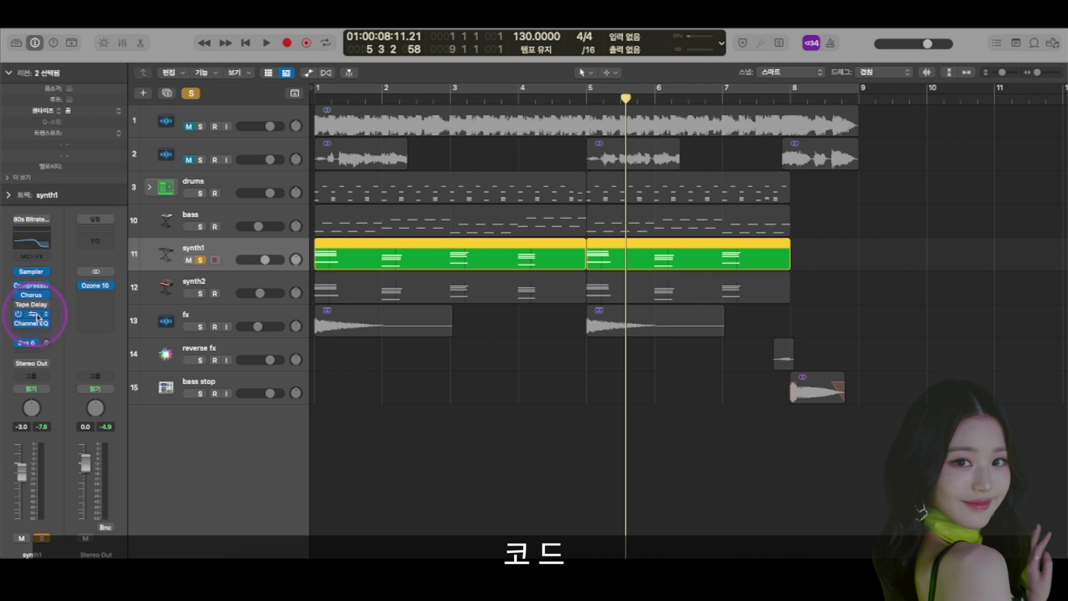
key(space)
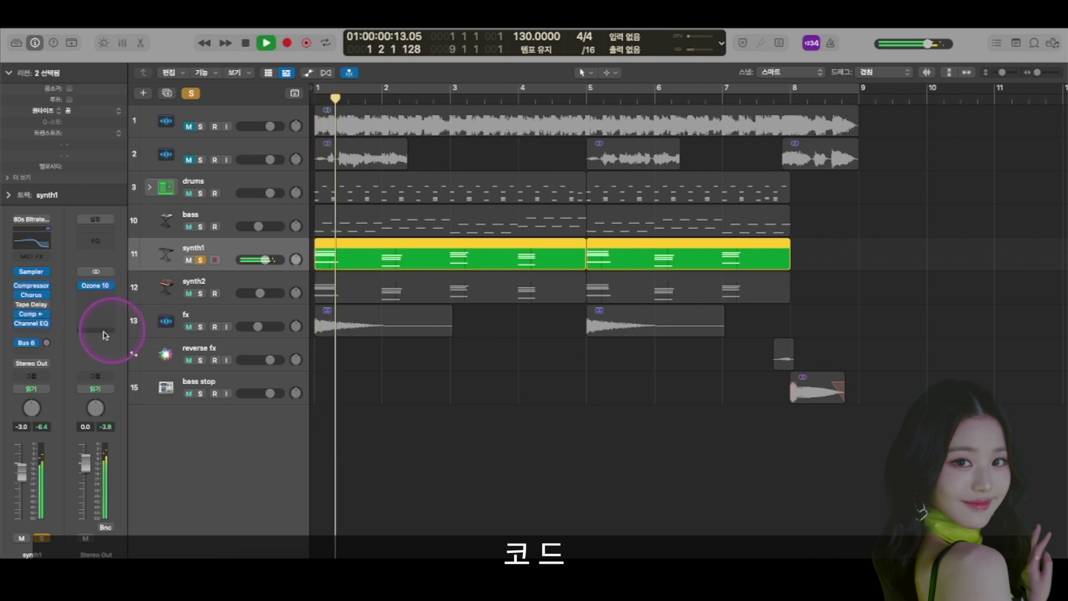
key(space)
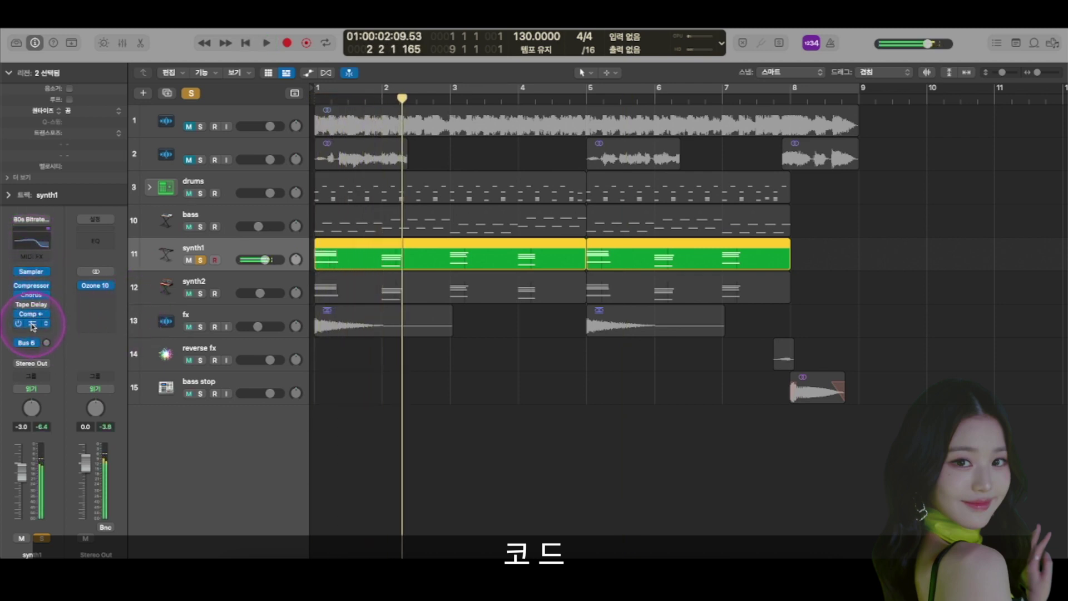
Step: Open synth1's Channel EQ, bypass both it and the side-chained compressor, and play the track from bar 1 to hear it unprocessed
click(29, 324)
click(352, 181)
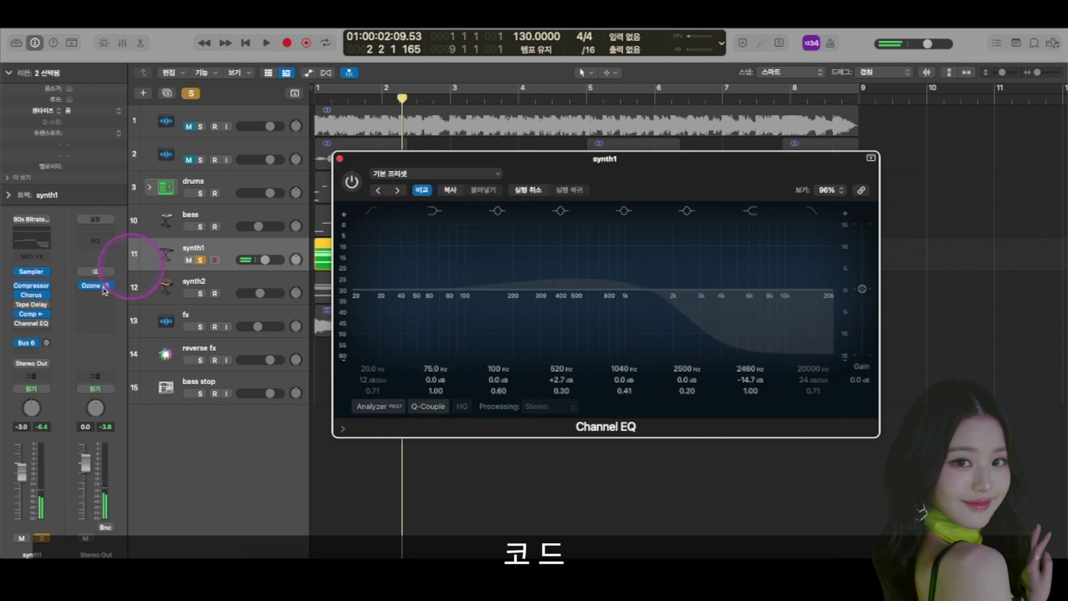
key(space)
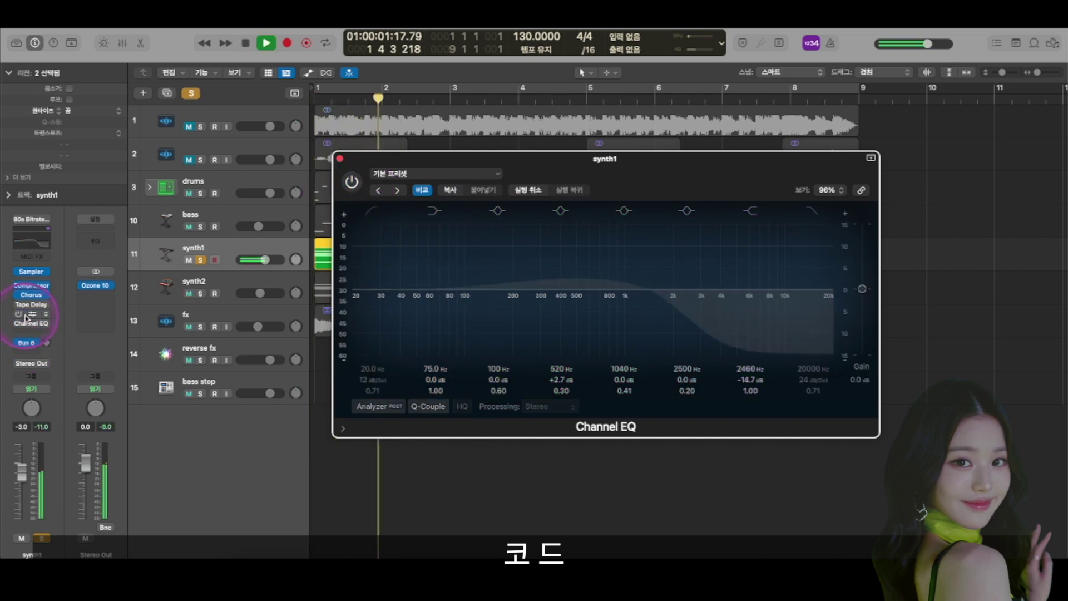
key(space)
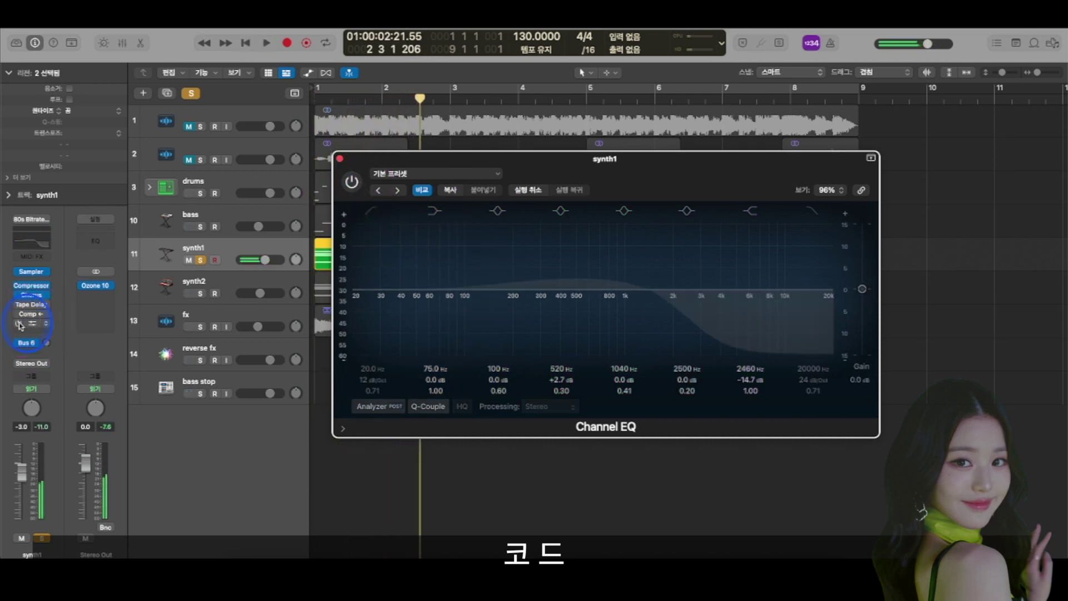
Step: Re-enable synth1's Channel EQ and compressor, play the track again, close the EQ window, and stop playback
drag(343, 178, 546, 202)
key(space)
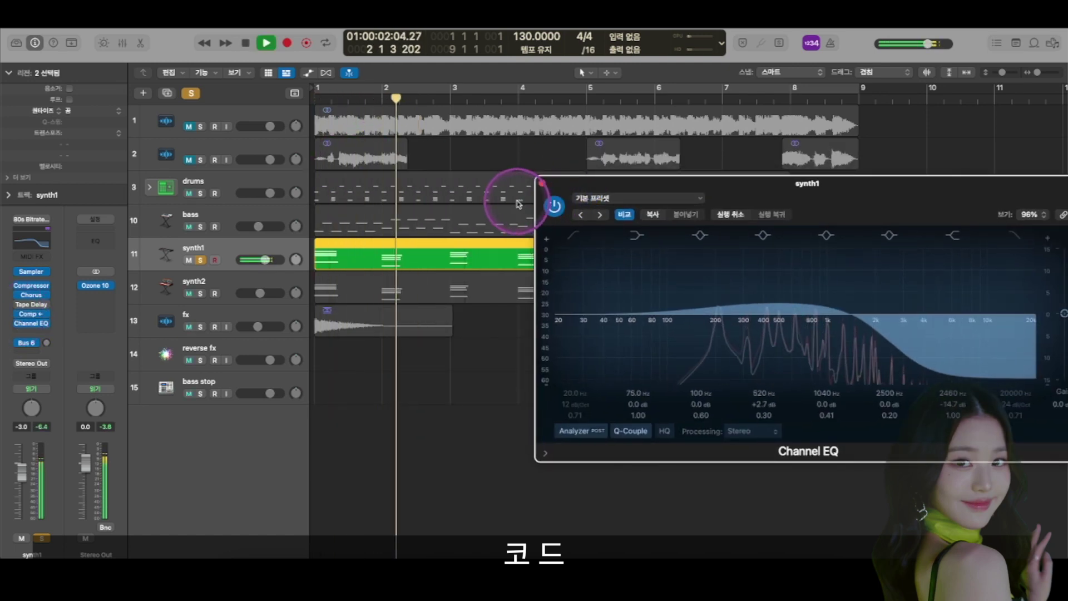
click(543, 183)
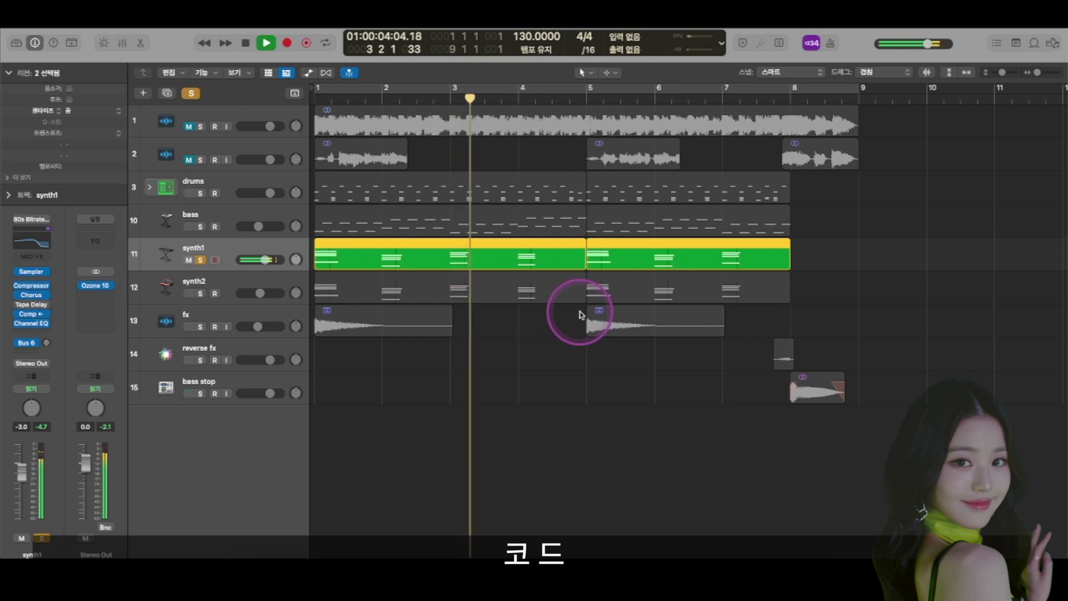
scroll(580, 315, up, 3)
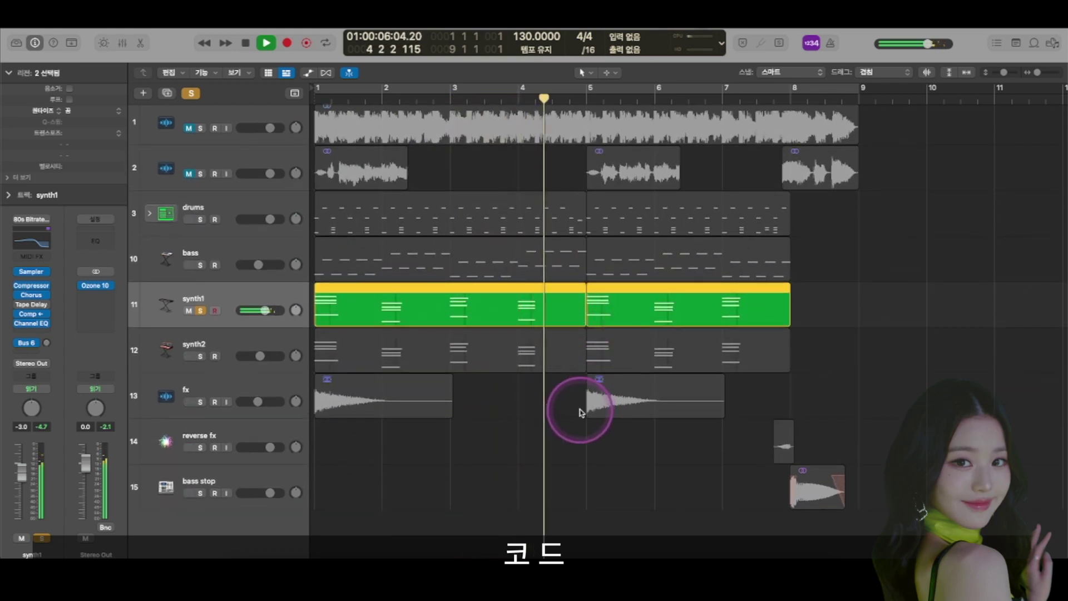
key(space)
Step: Look up the synth2 track's Ambient Modwheel Morpher patch in the Library under Synthesizer > Pad, and close the Library
click(239, 335)
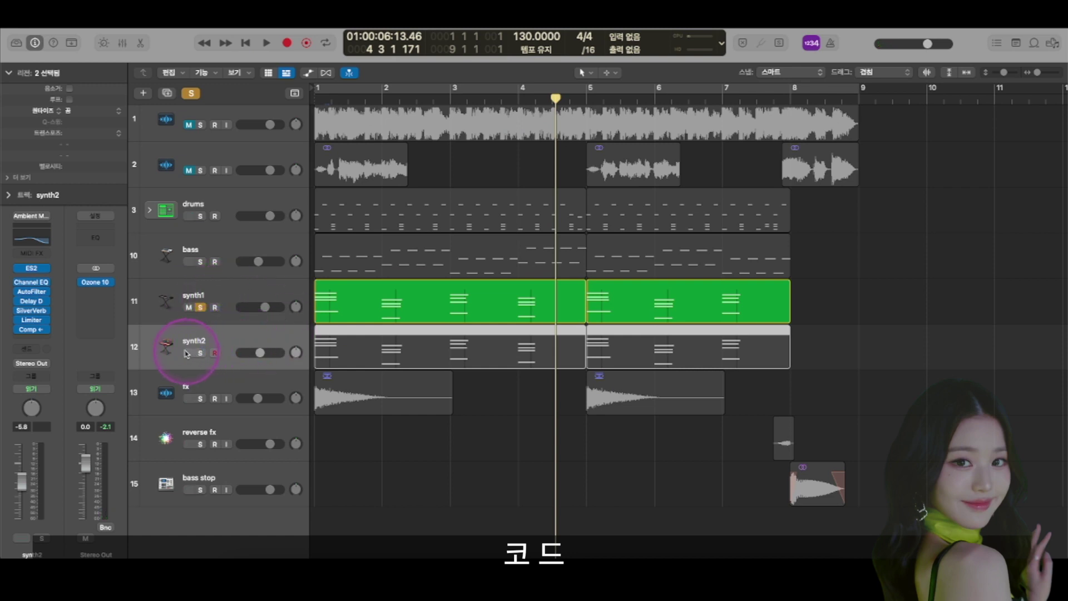
click(15, 44)
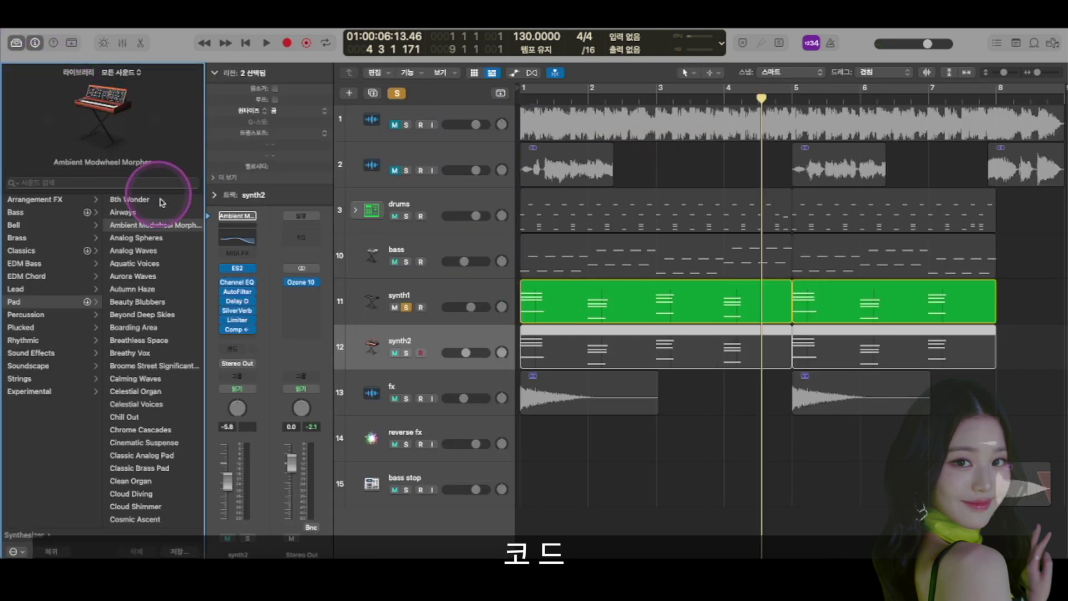
scroll(42, 307, left, 3)
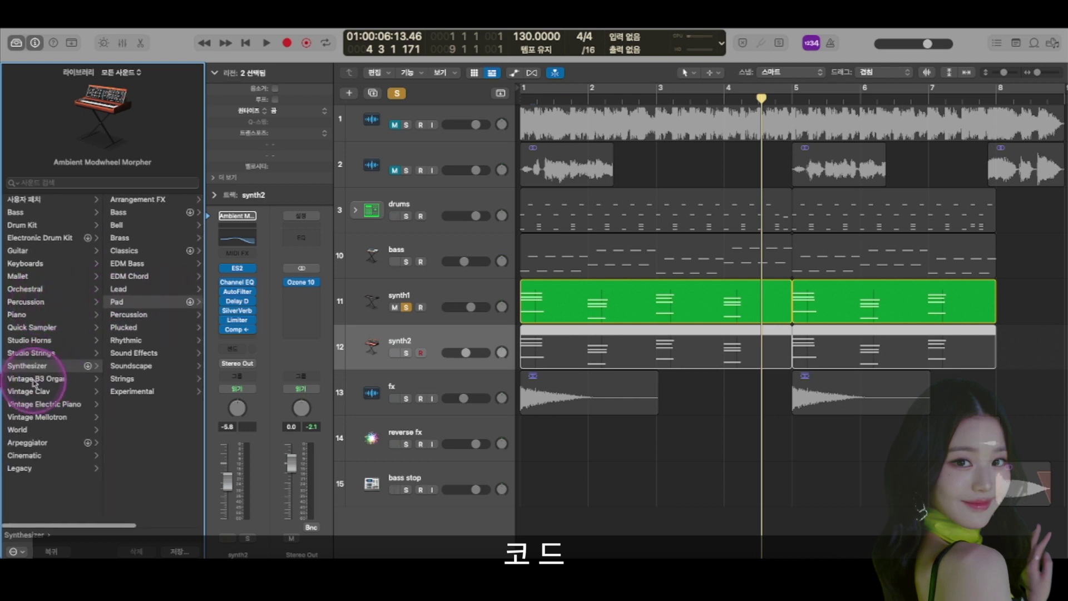
scroll(139, 284, right, 3)
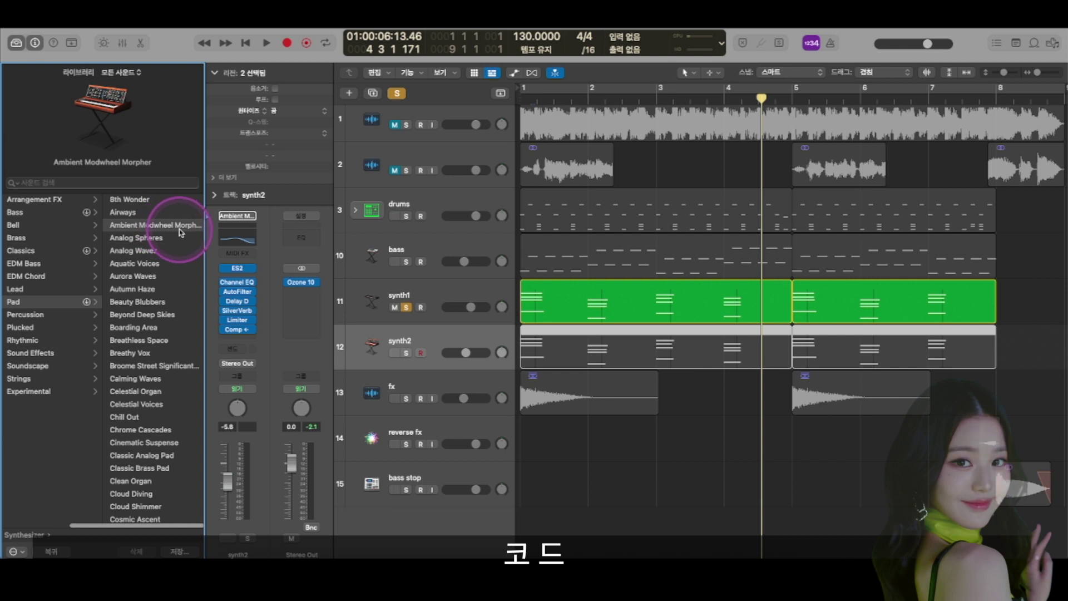
drag(205, 225, 264, 219)
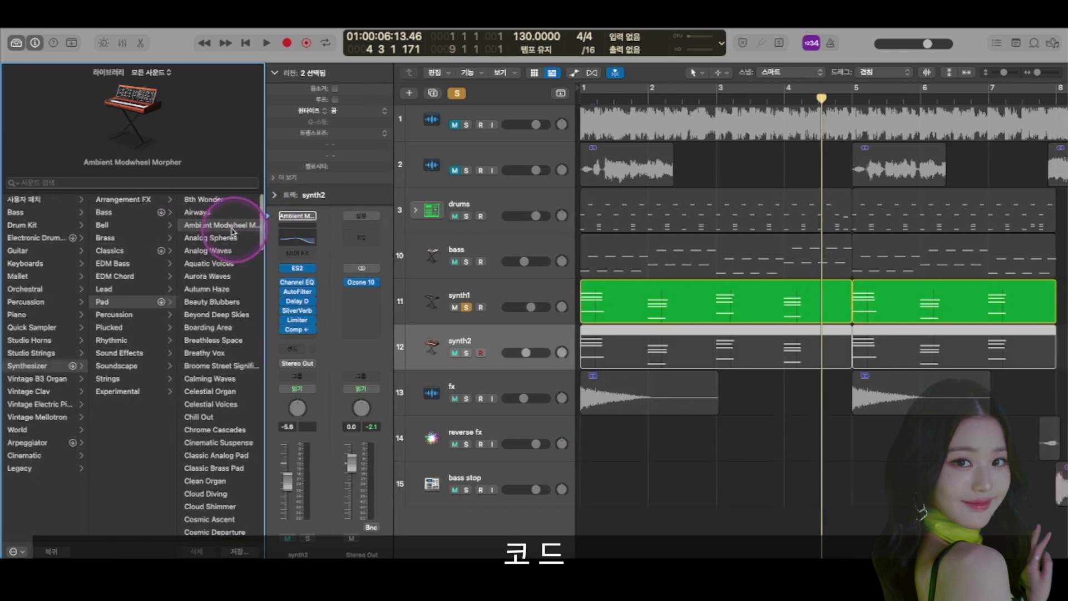
click(16, 44)
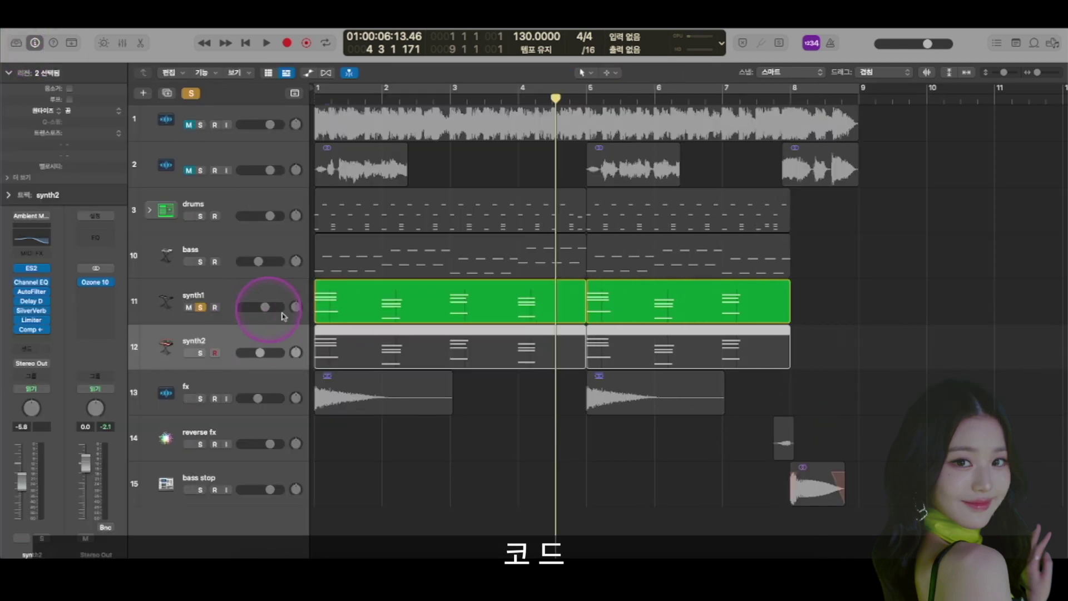
Step: Move the solo from synth1 to synth2 and return the playhead to bar 1
click(200, 307)
click(200, 352)
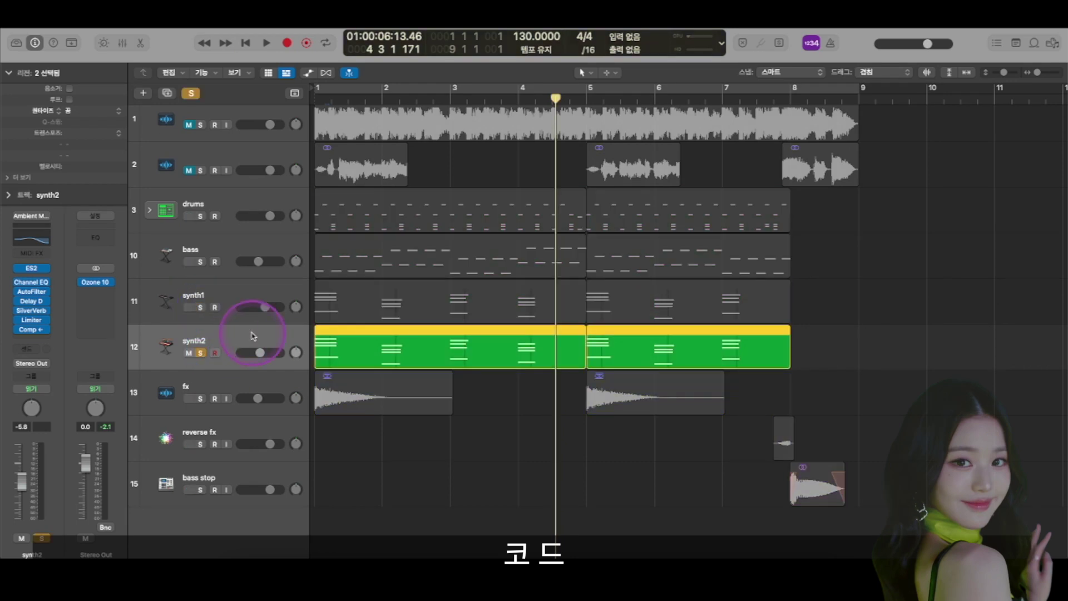
key(Return)
Step: Check the side chain source of synth2's Compressor and its Channel EQ curve, closing both plug-in windows
click(32, 330)
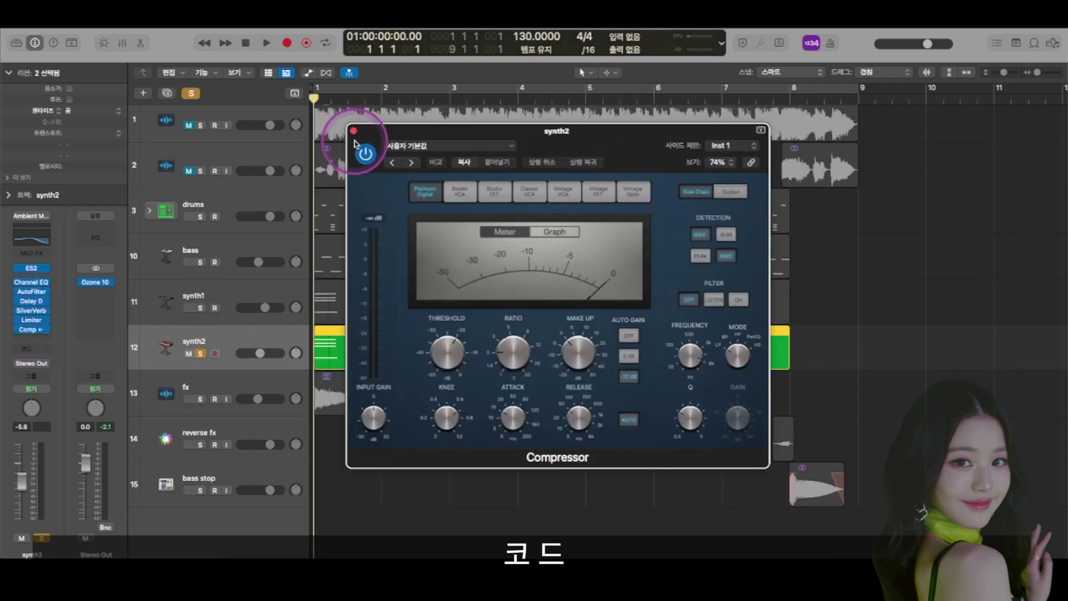
click(740, 145)
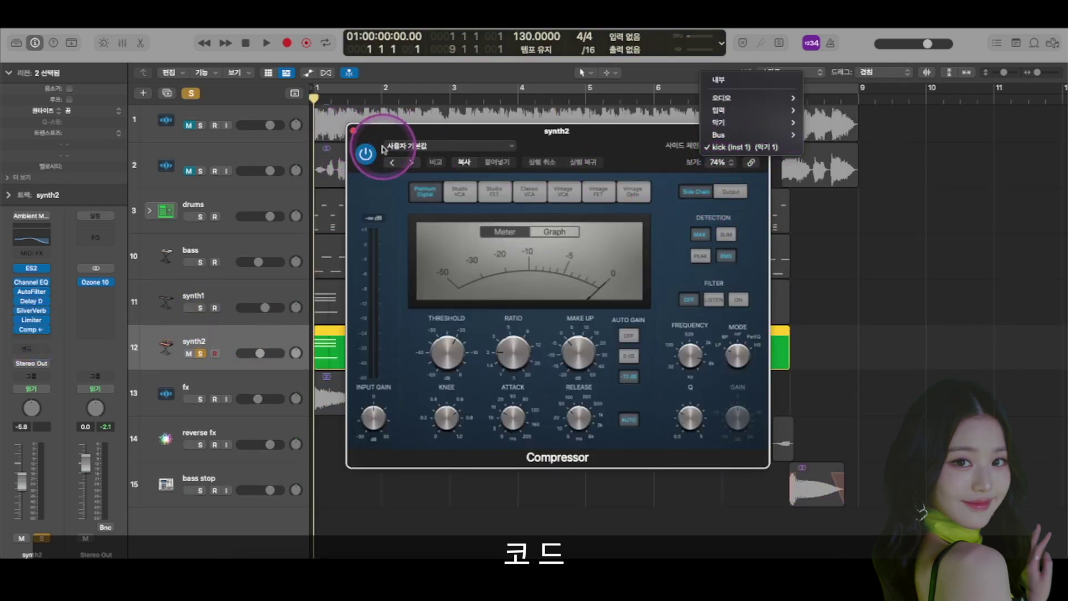
click(353, 131)
click(354, 131)
click(32, 237)
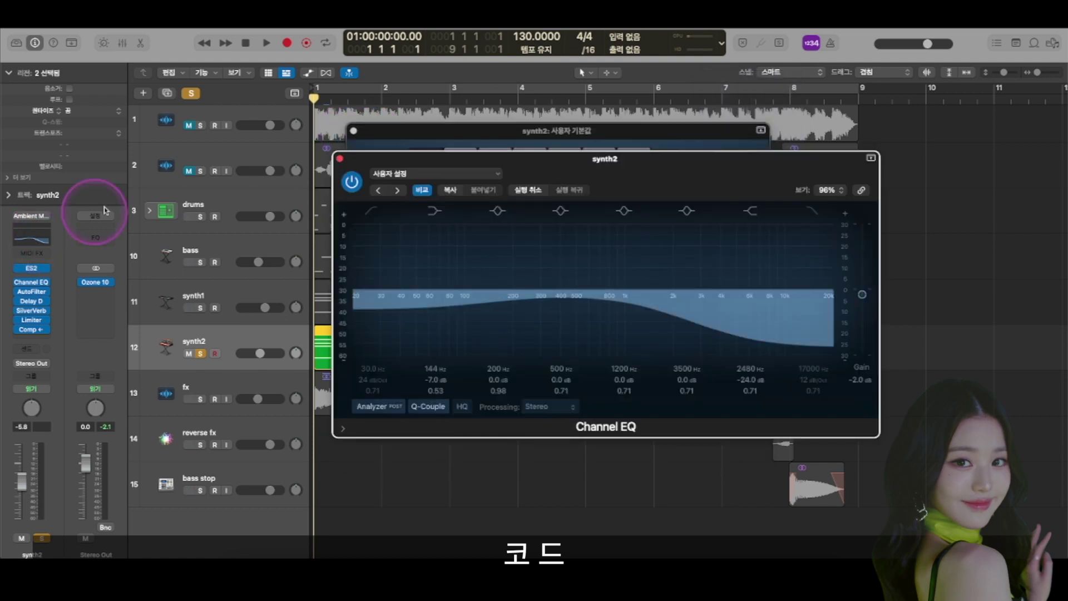
click(339, 159)
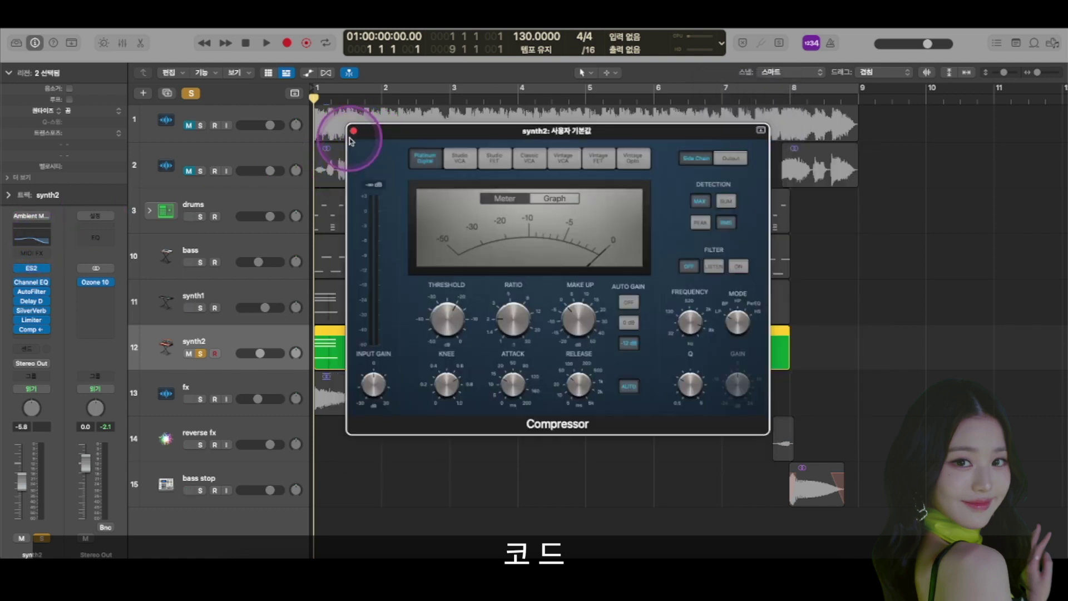
click(354, 132)
Step: Play the soloed synth2 track and stop, add synth1 to the solo, and return the playhead to bar 1
key(space)
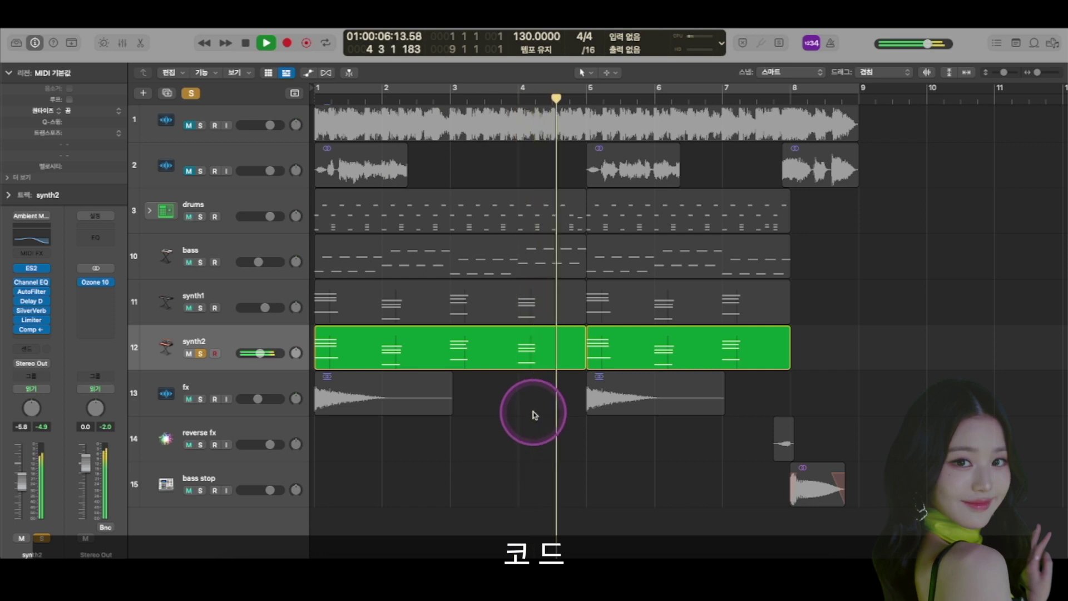
key(space)
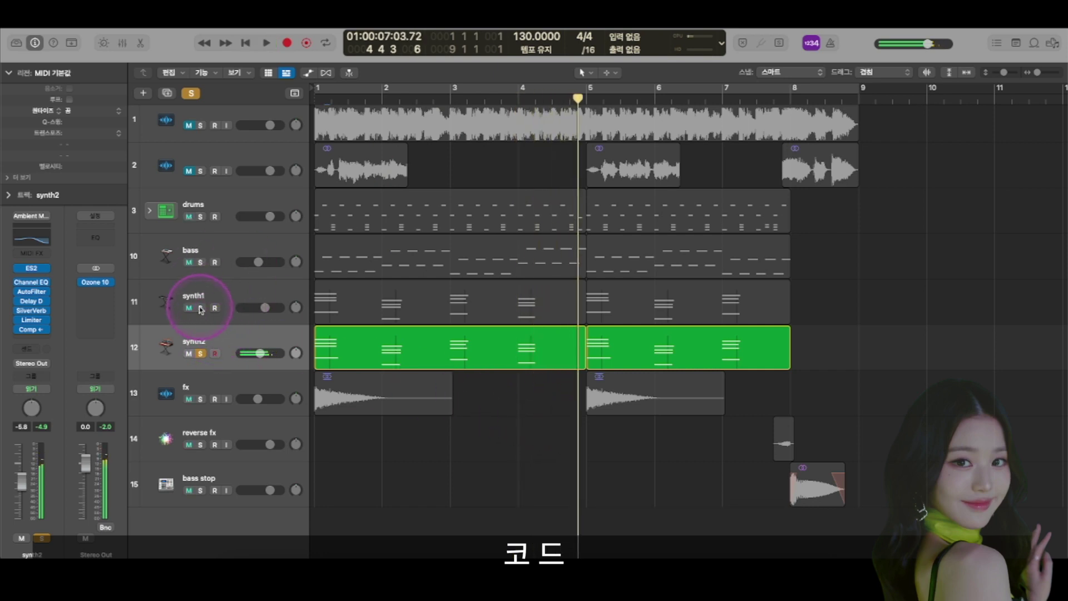
click(201, 308)
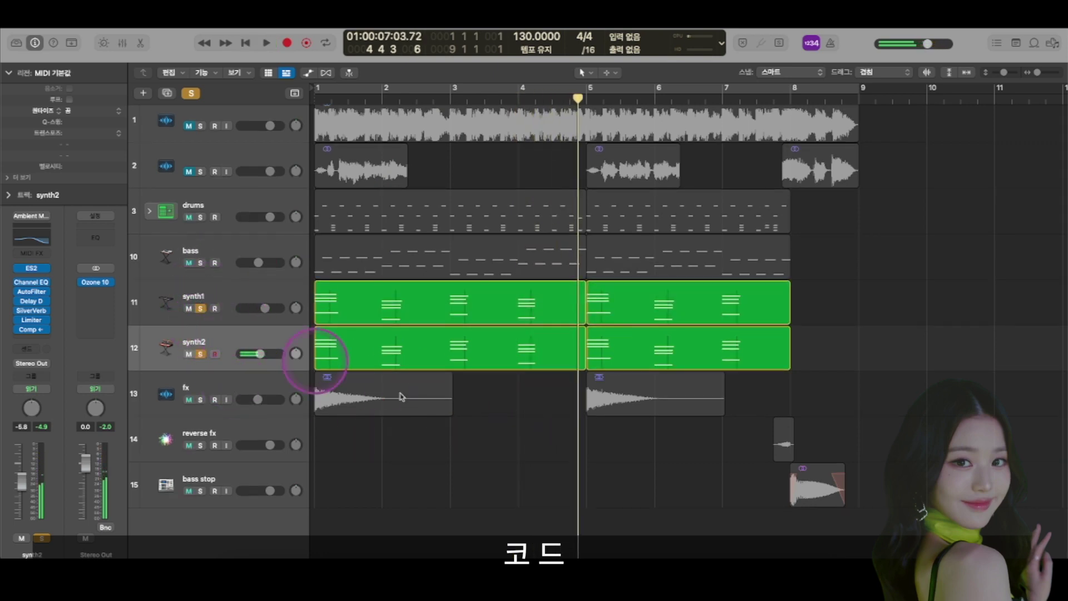
key(Return)
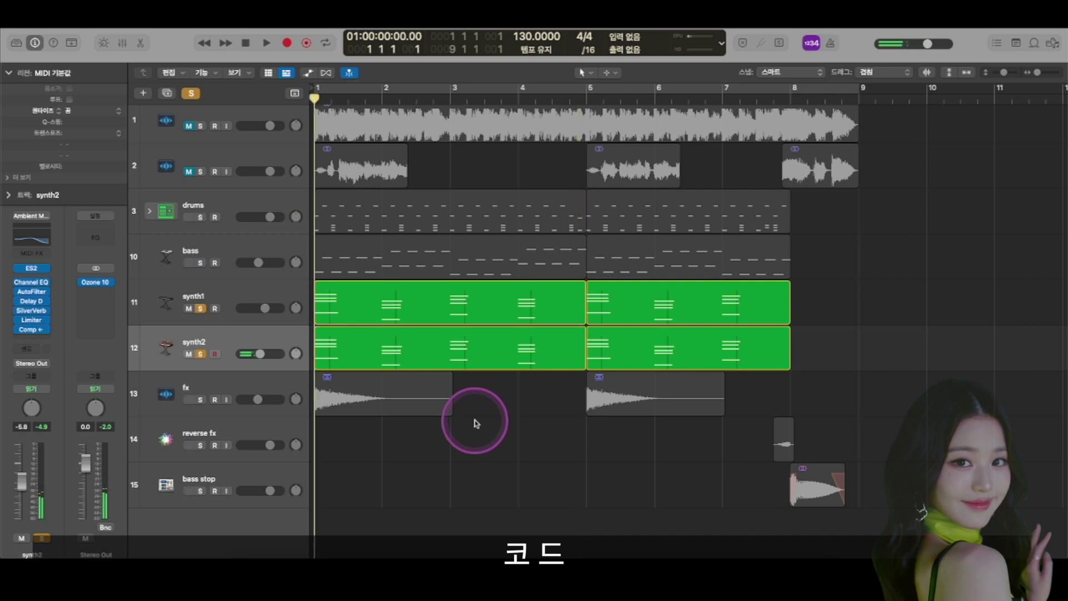
Step: Play the soloed synth1 and synth2 tracks together from bar 1, and stop
key(space)
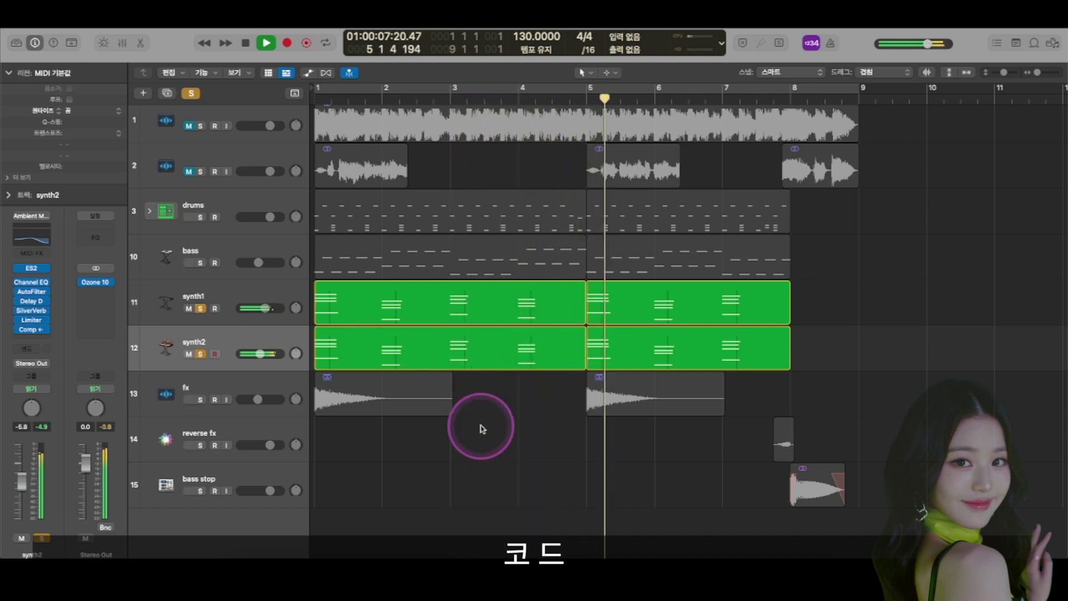
key(space)
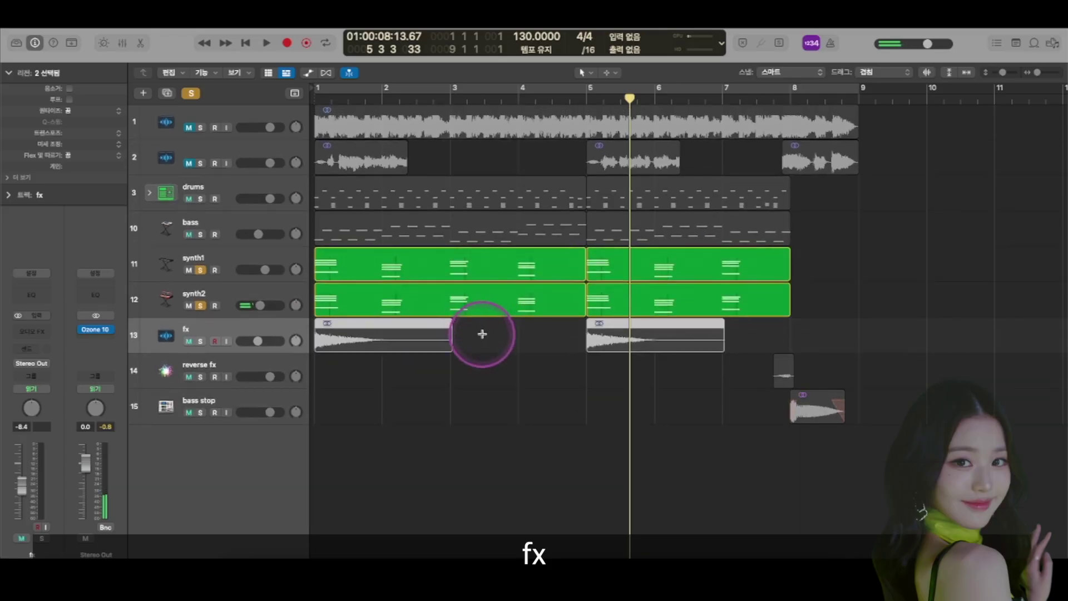
click(512, 350)
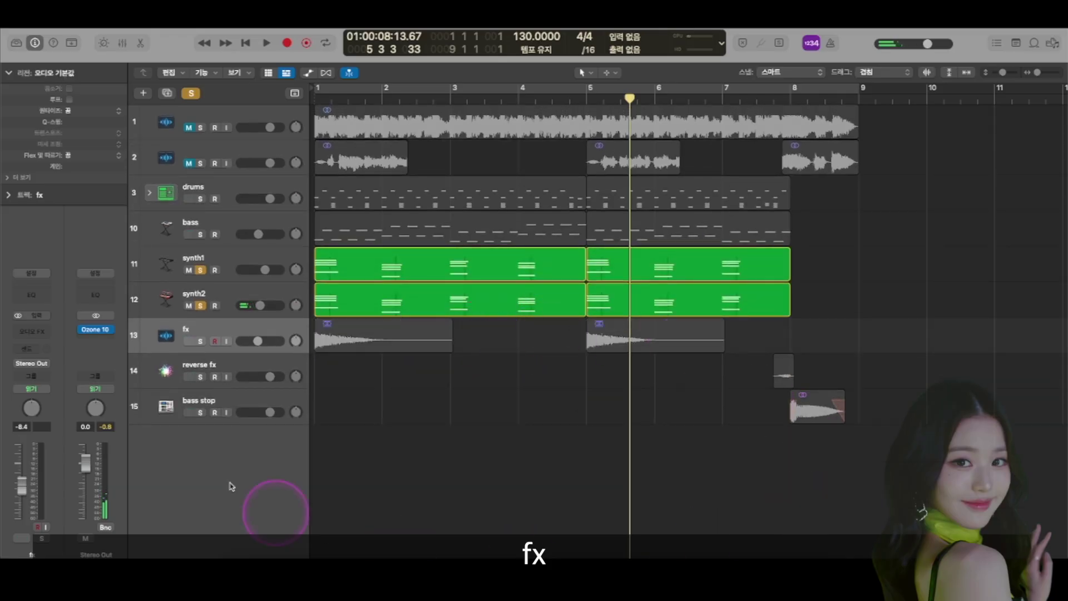
Step: Clear the solo on synth1 and synth2, and select the fx track without any of its regions
click(200, 271)
click(201, 306)
click(222, 331)
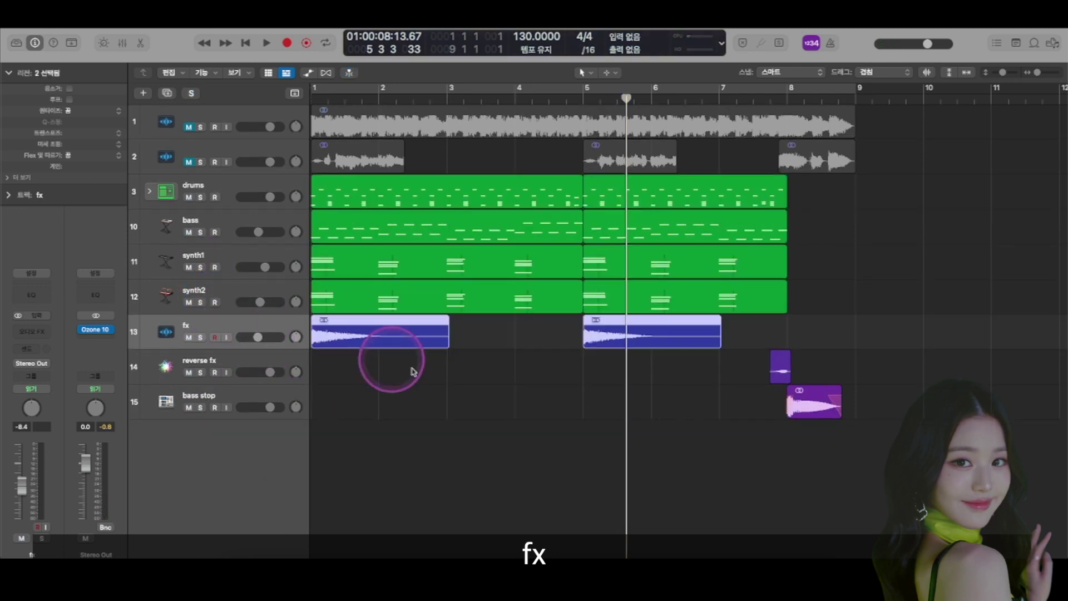
click(359, 358)
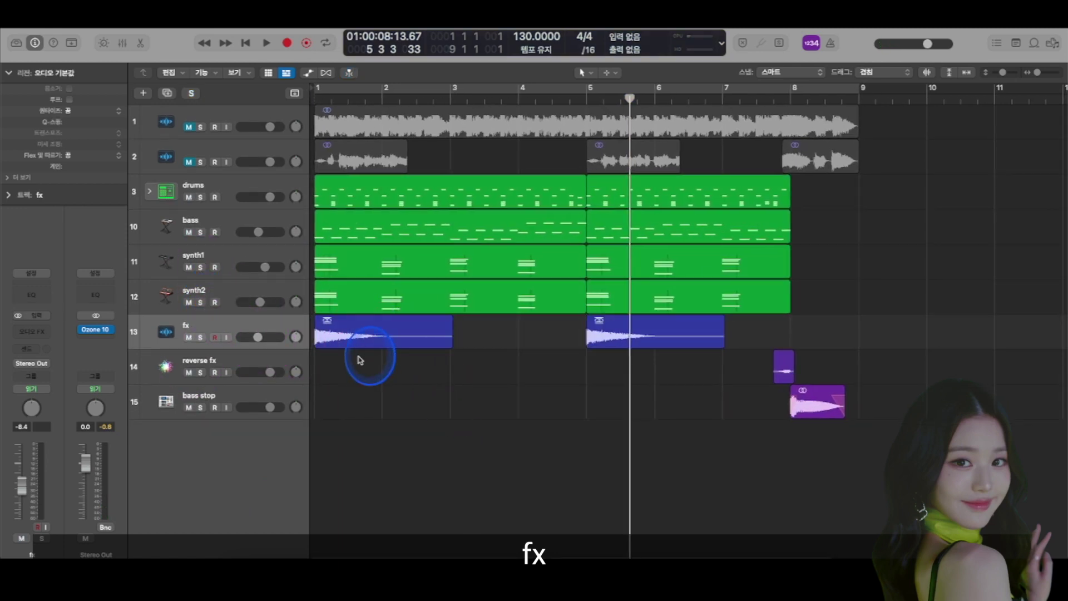
Step: Solo the fx track, play it from bar 1, and stop after the first impact effect
click(201, 338)
key(Return)
key(space)
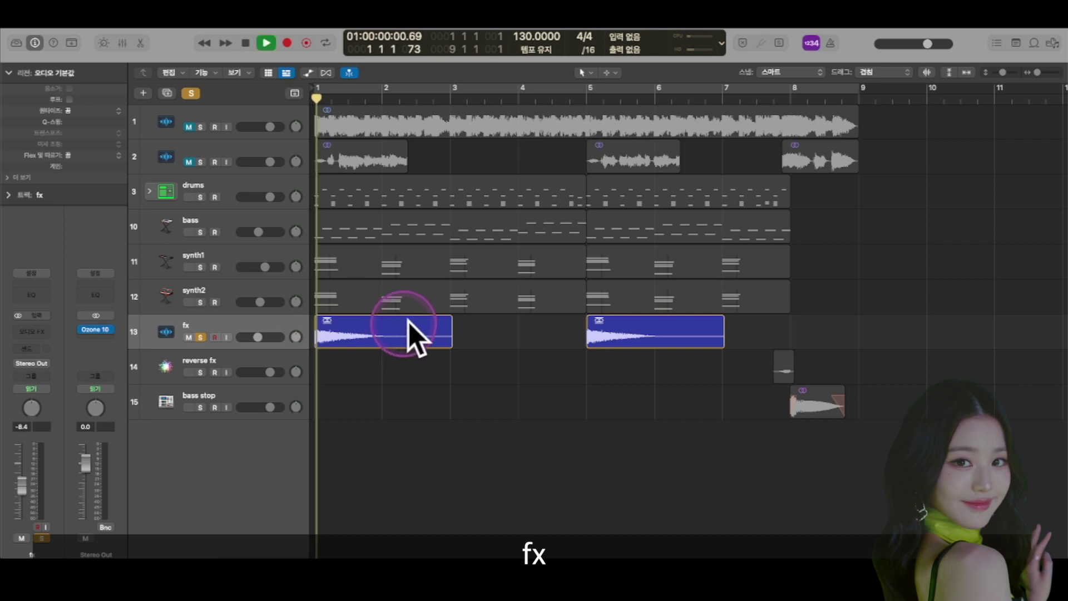
key(space)
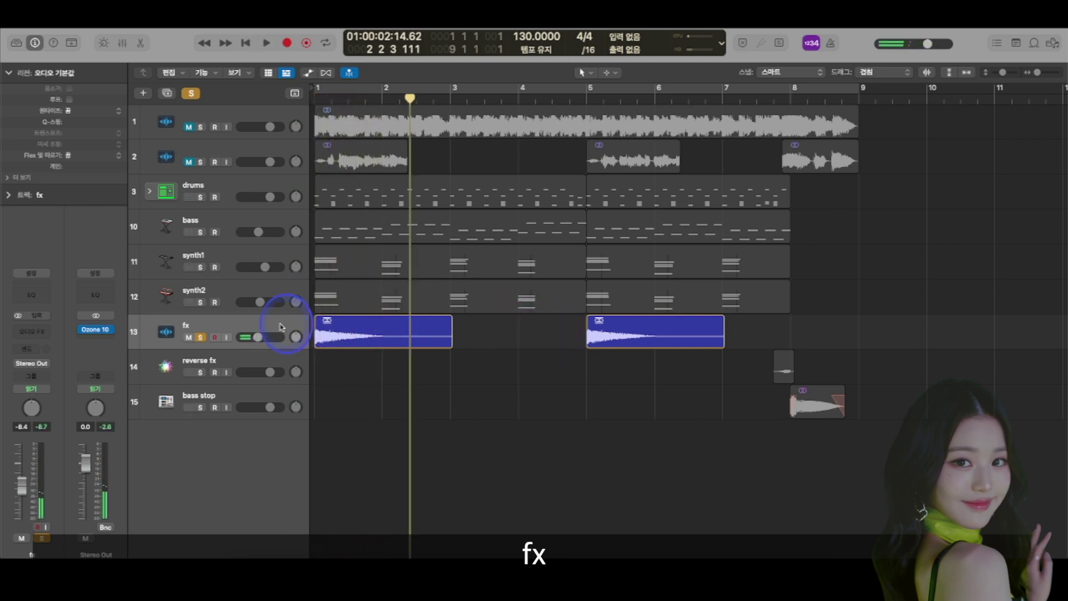
click(281, 328)
click(494, 361)
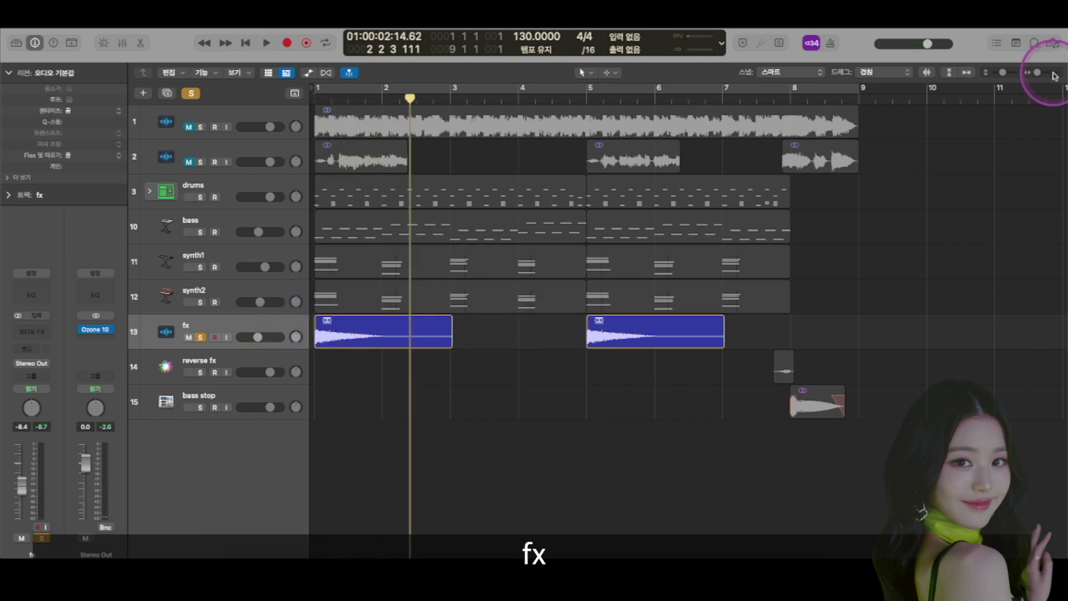
Step: Search the Loop Browser for "falling star" and preview Falling Star Effect 08
click(1054, 44)
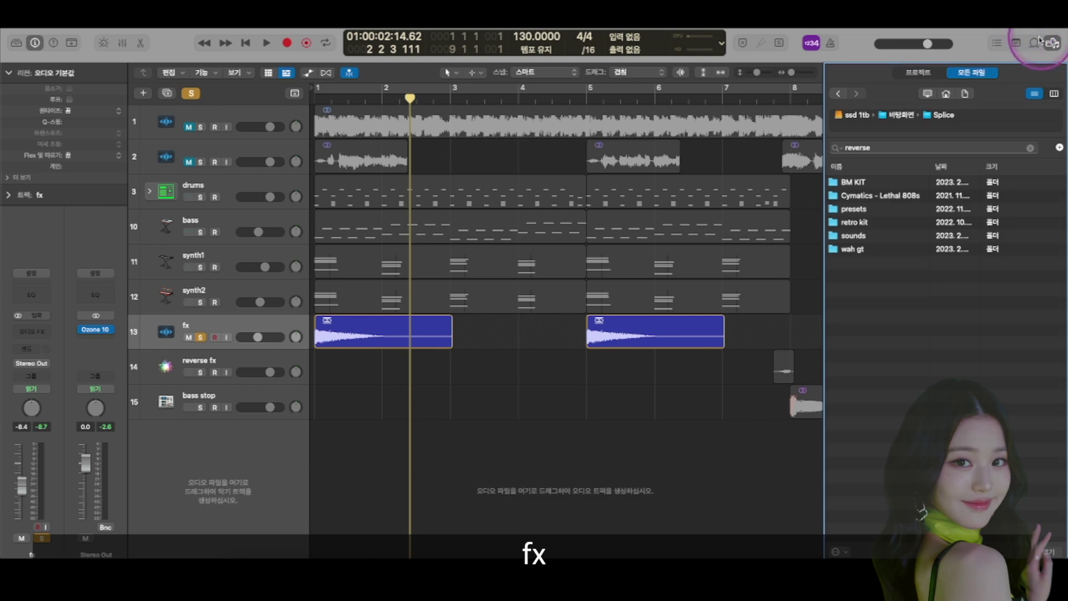
click(1035, 44)
text(f)
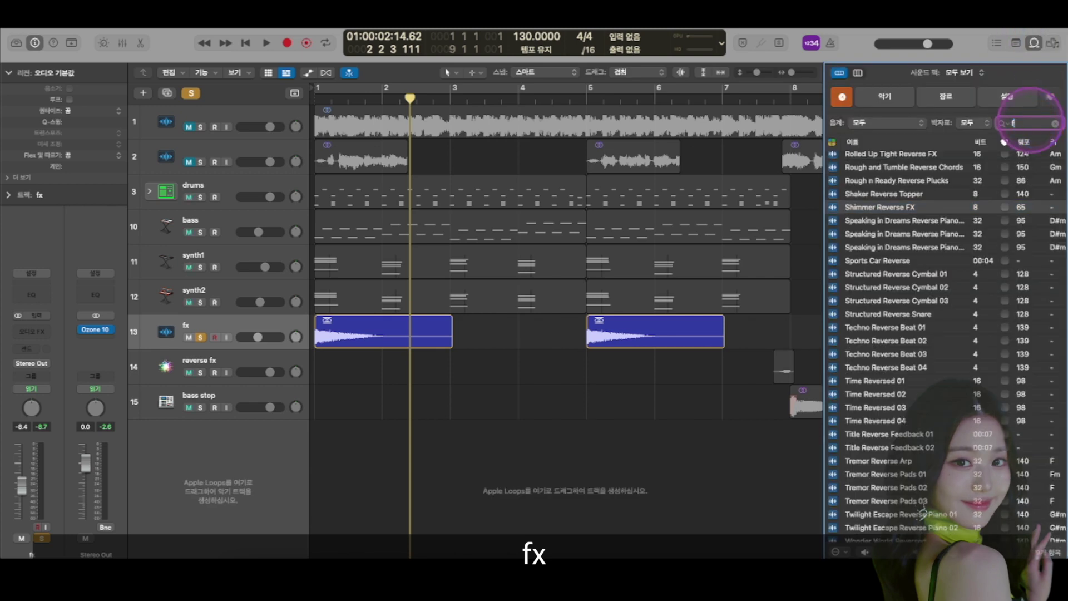
text(alling star)
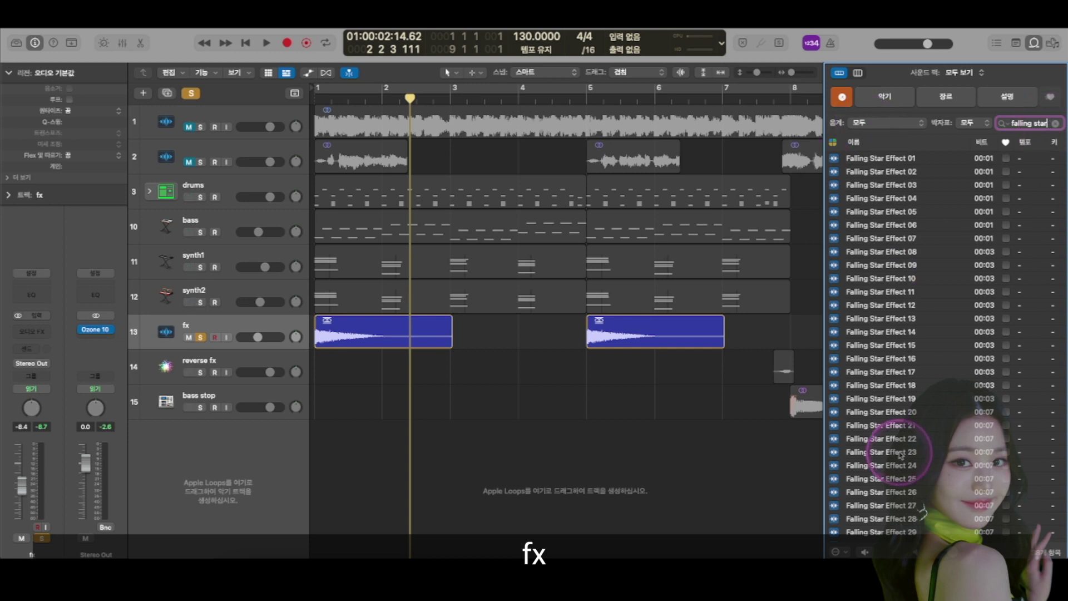
click(878, 197)
click(904, 253)
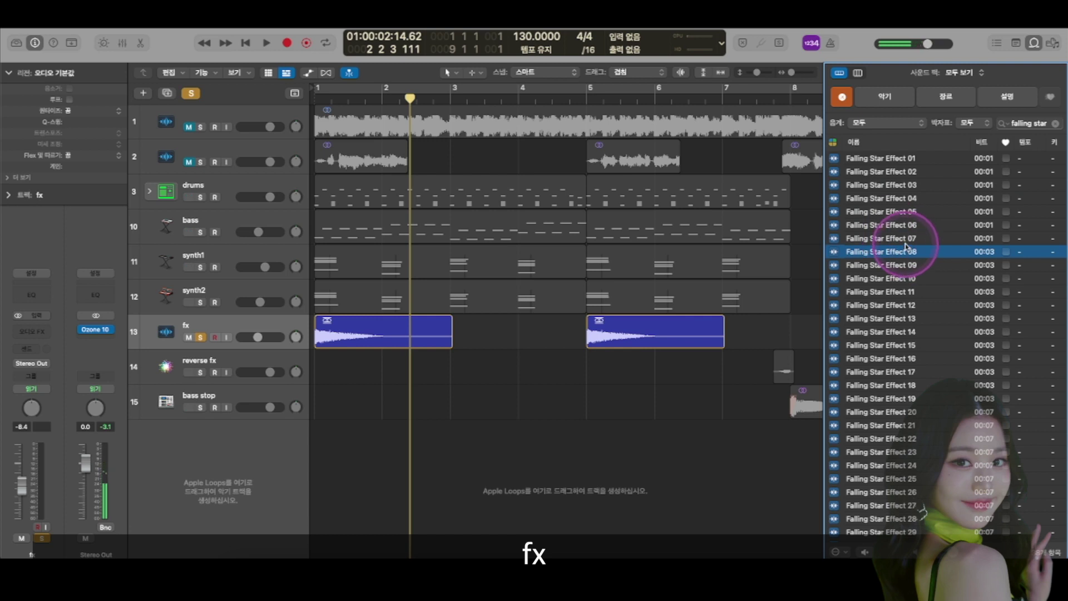
Step: Replay the soloed fx track from bar 1 for comparison, stop, and close the Loop Browser
click(474, 365)
click(313, 98)
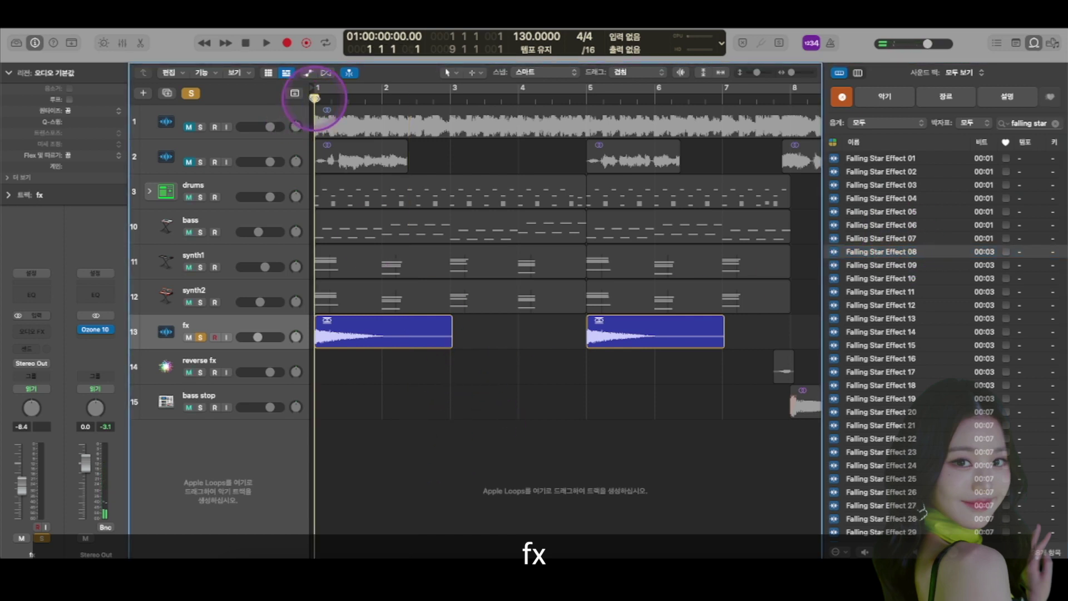
key(space)
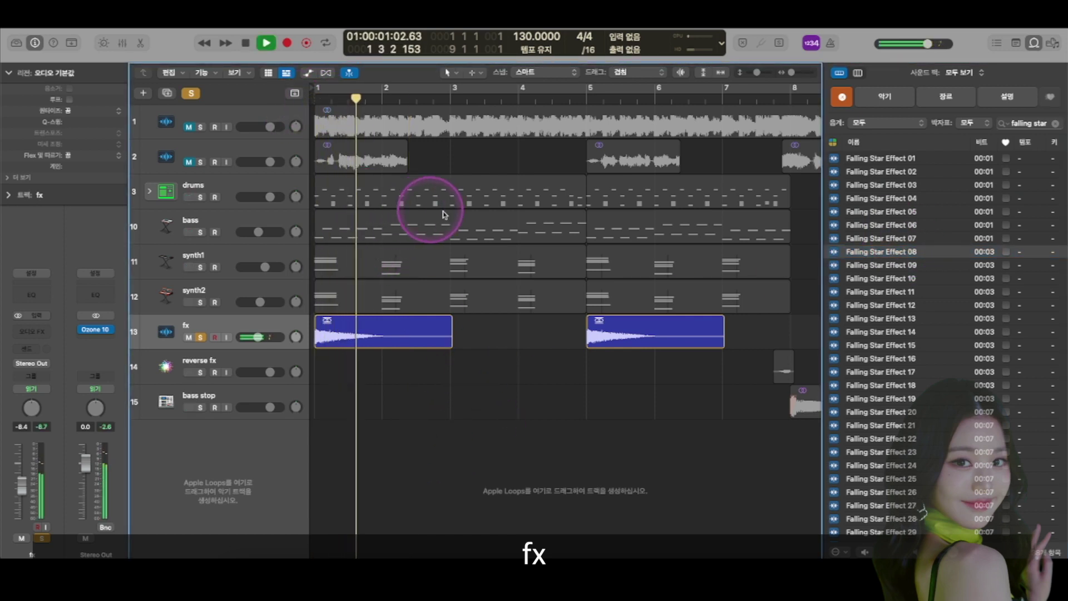
key(space)
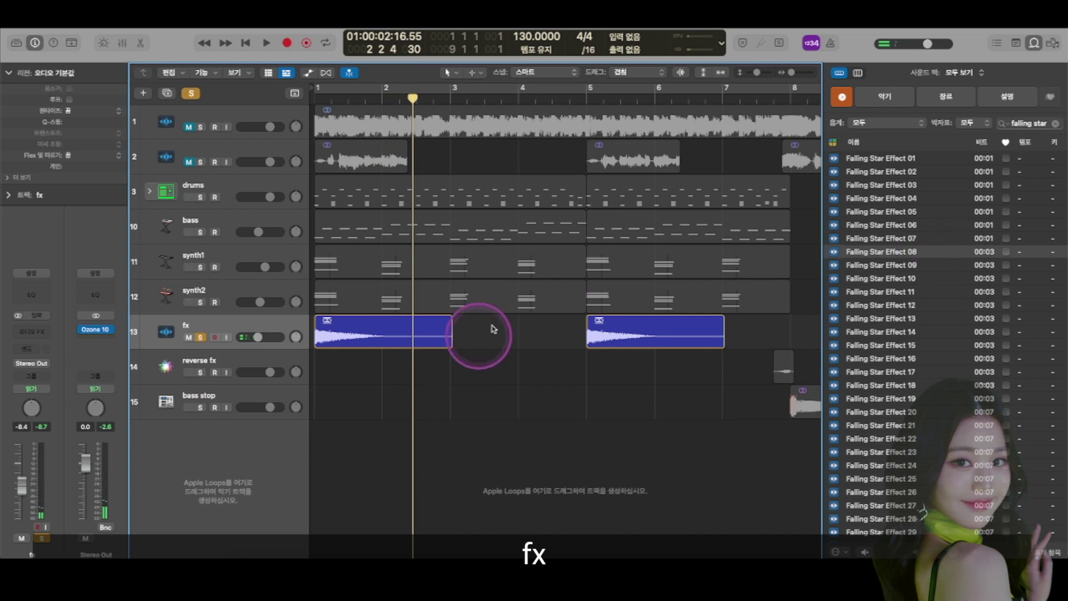
click(1035, 45)
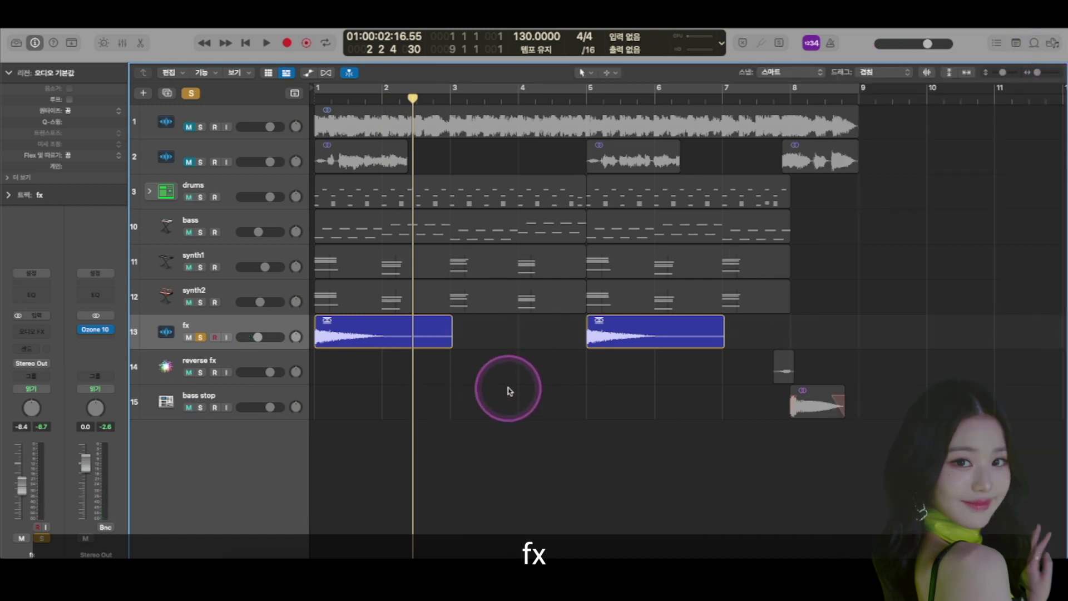
Step: Select the reverse fx track, clear the solo on fx, and place the playhead at bar 7 beat 3
click(263, 371)
click(717, 96)
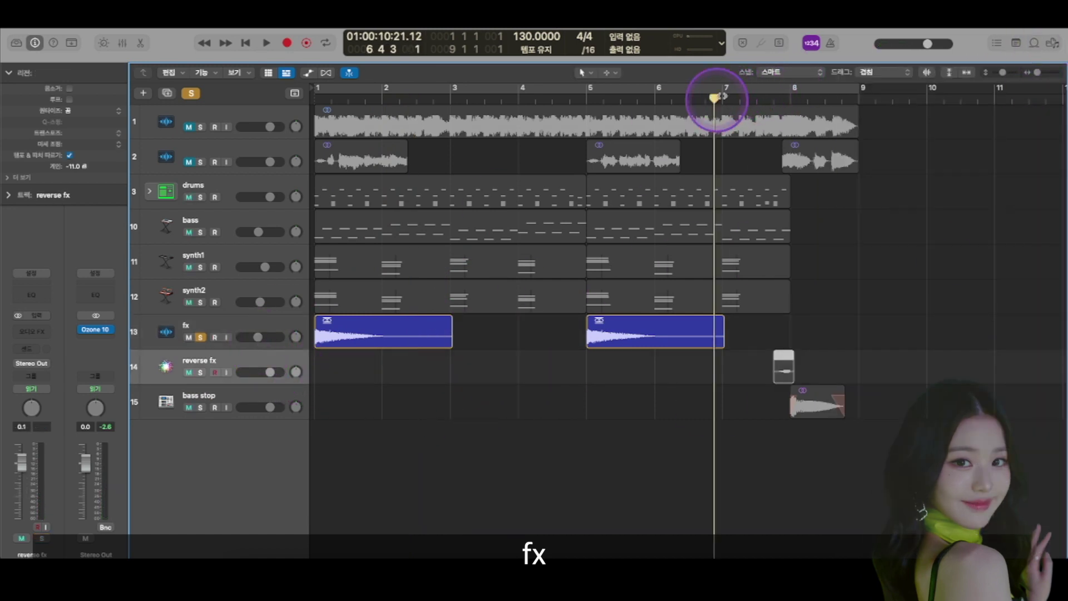
click(201, 338)
click(414, 366)
scroll(431, 374, right, 5)
click(603, 99)
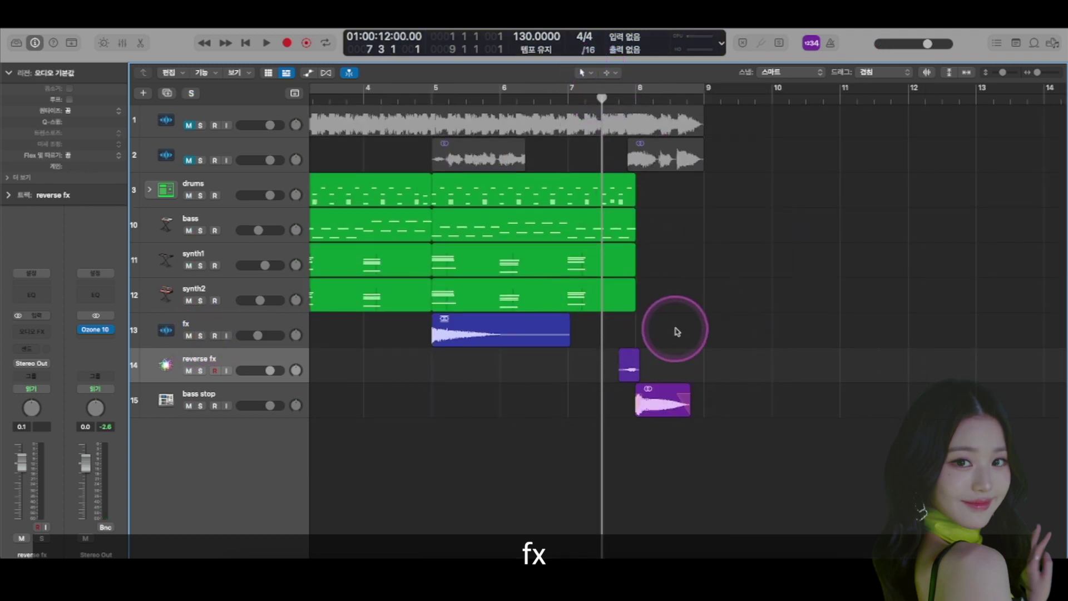
Step: Solo the reverse fx track, play its short region before bar 8, stop, and clear the solo
key(super+Right)
key(super+Right)
click(266, 406)
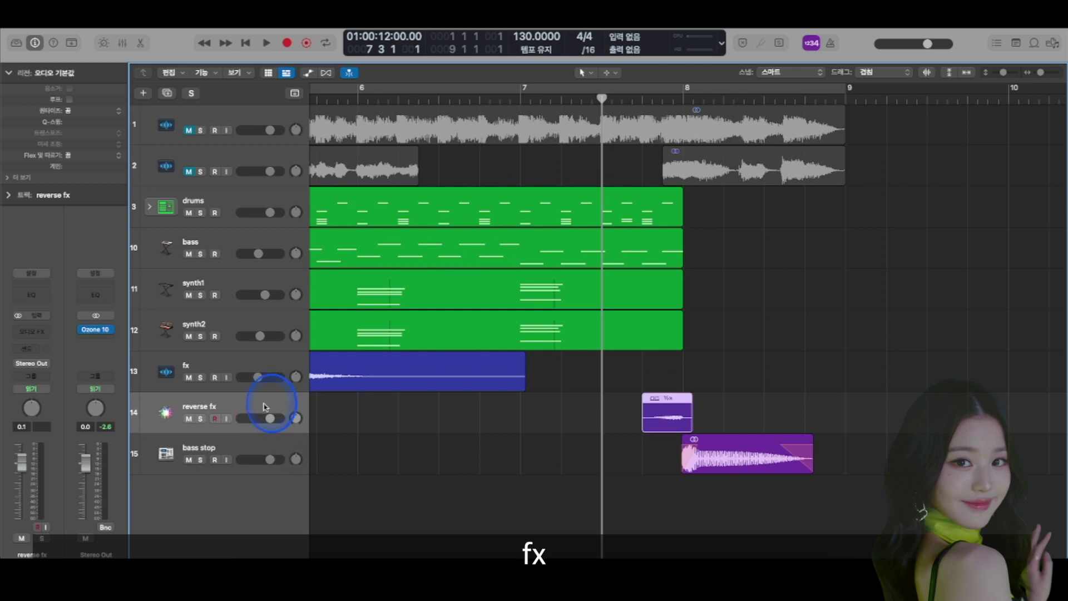
click(200, 418)
key(space)
key(space)
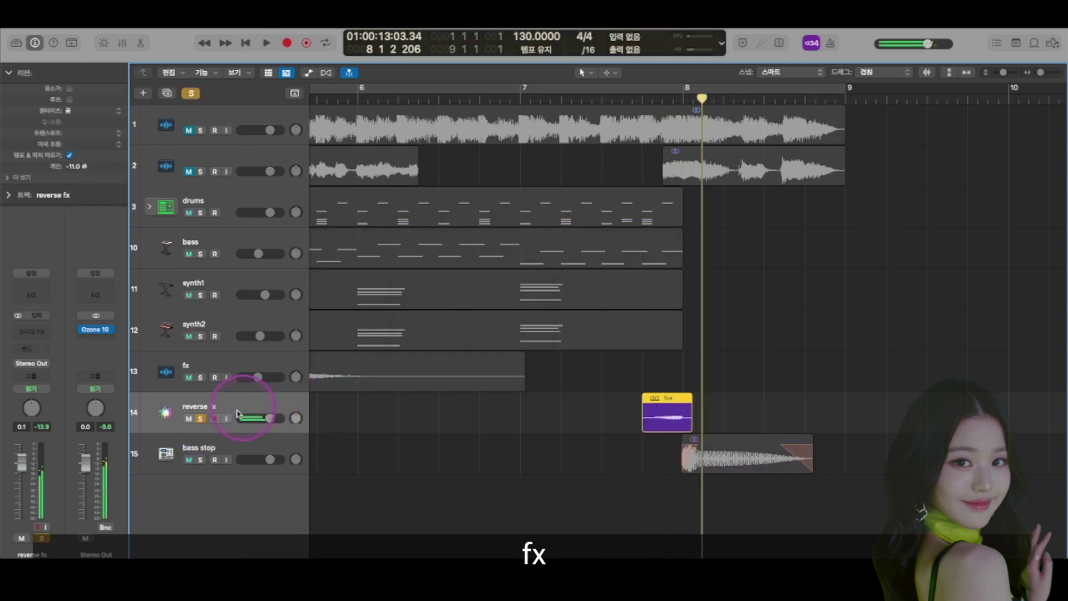
click(201, 419)
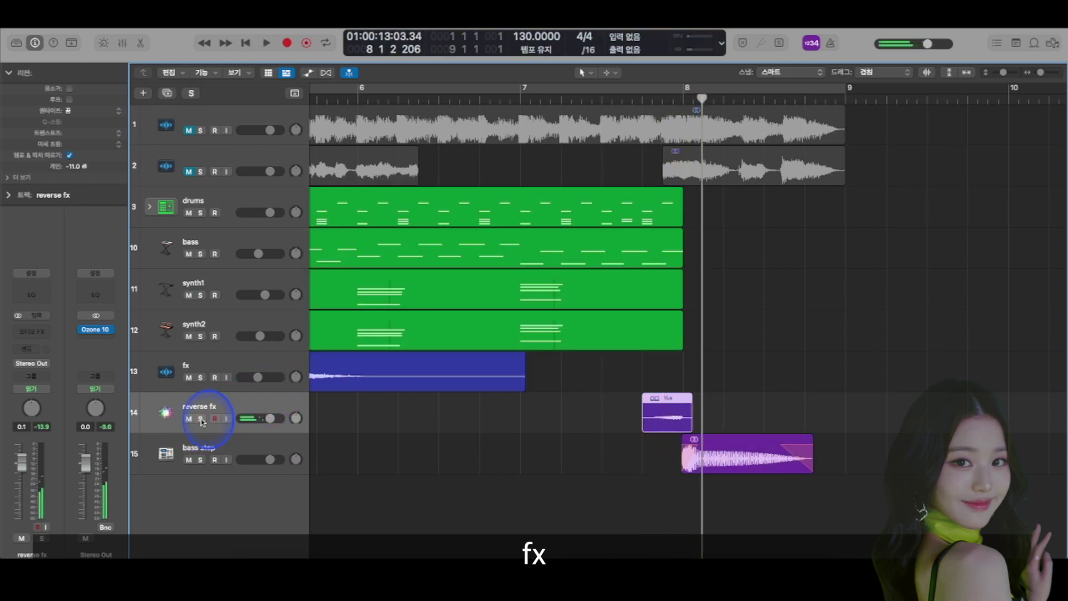
Step: Reopen the Loop Browser beside the end of the arrangement around bar 8
click(1024, 39)
click(976, 223)
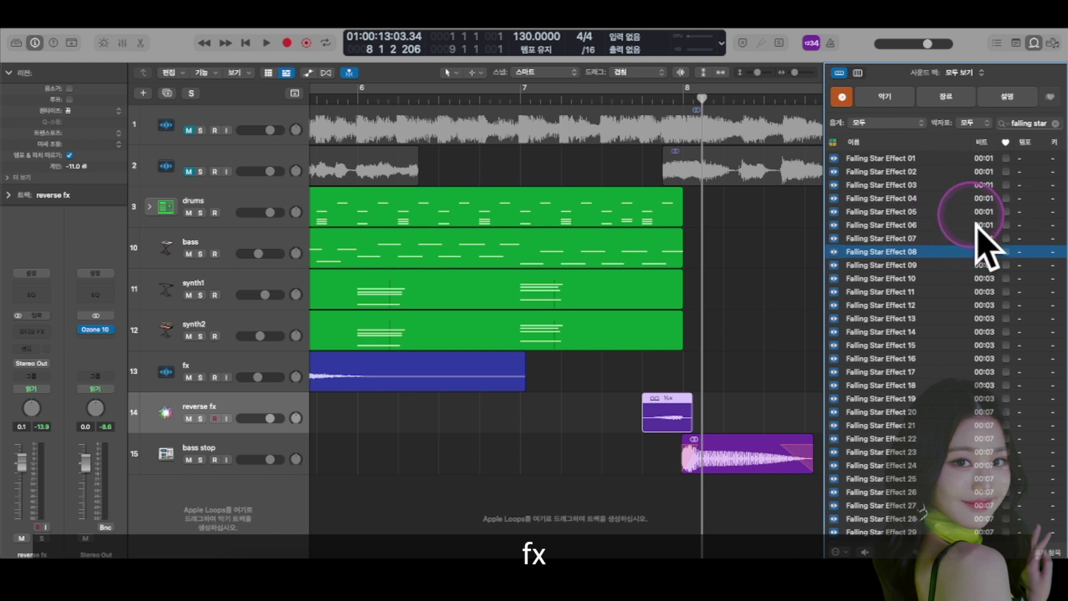
scroll(698, 347, right, 5)
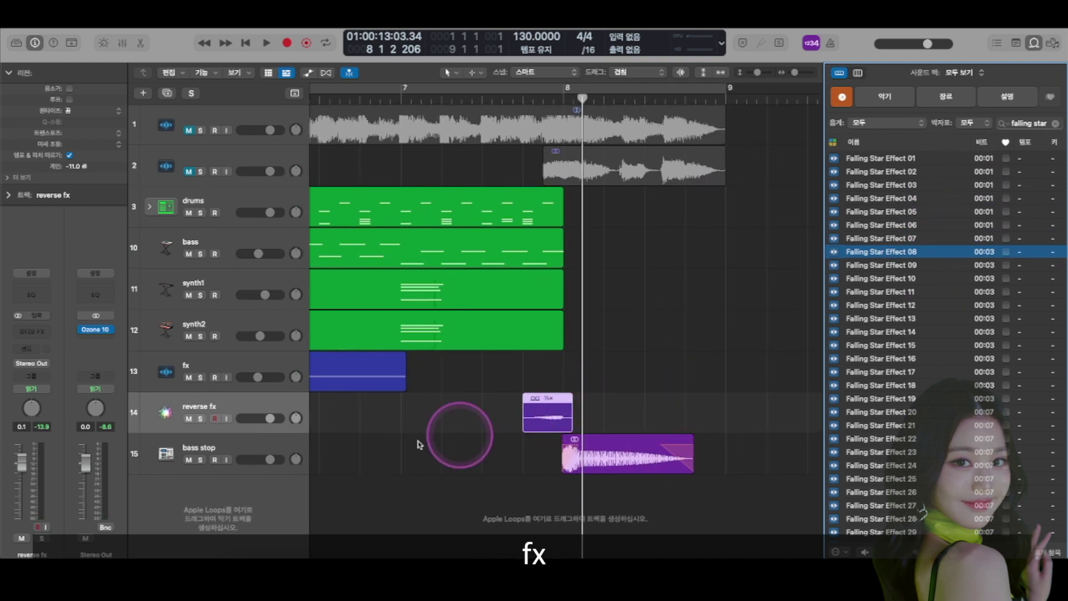
Step: Select the bass stop track and play the ending with all unmuted tracks from just before bar 8, and stop
click(263, 450)
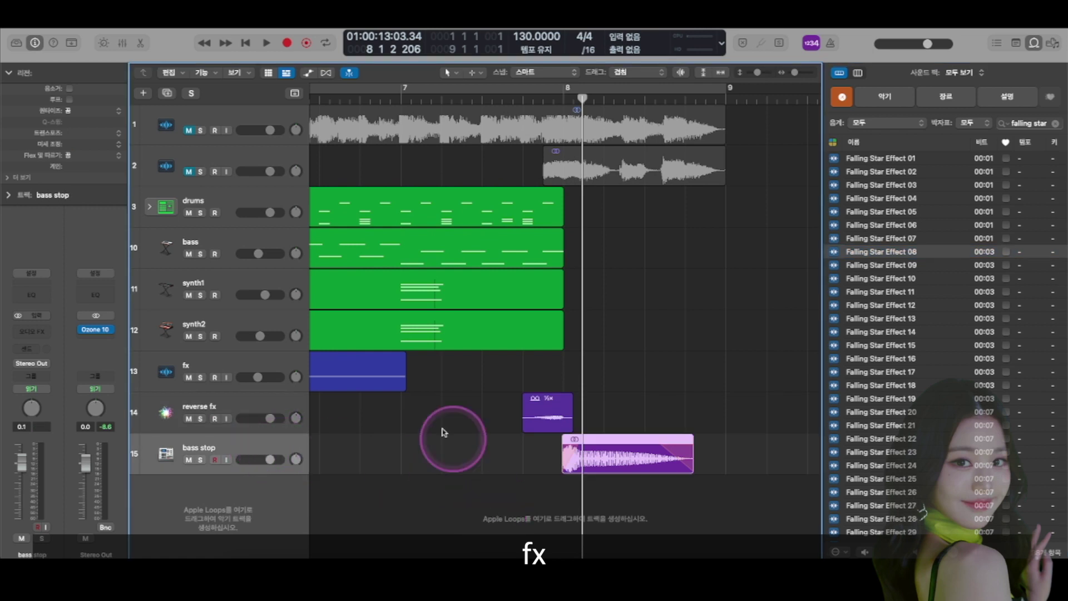
click(523, 99)
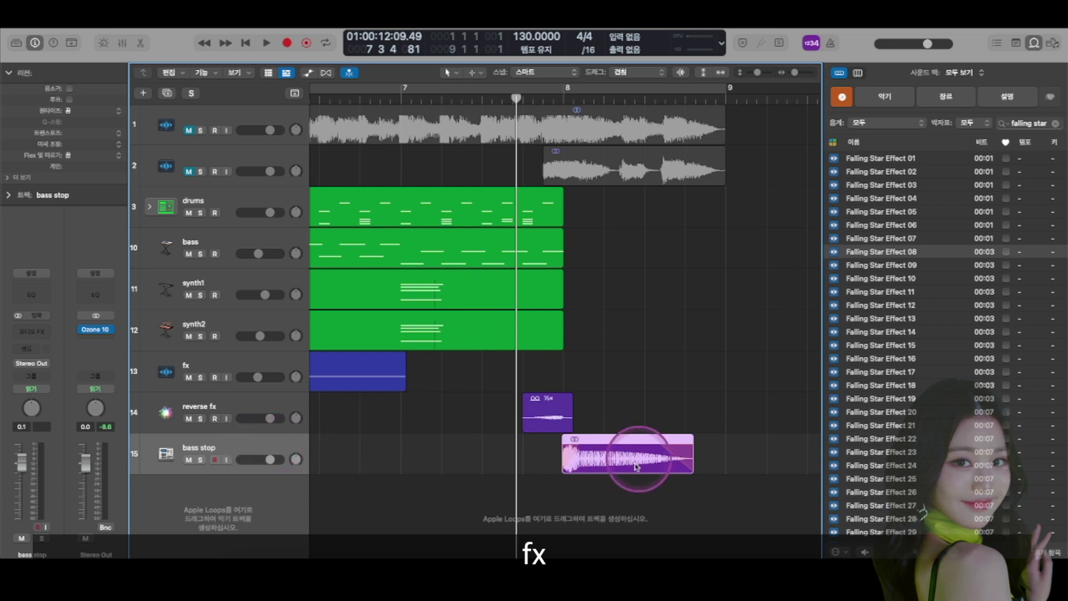
click(628, 385)
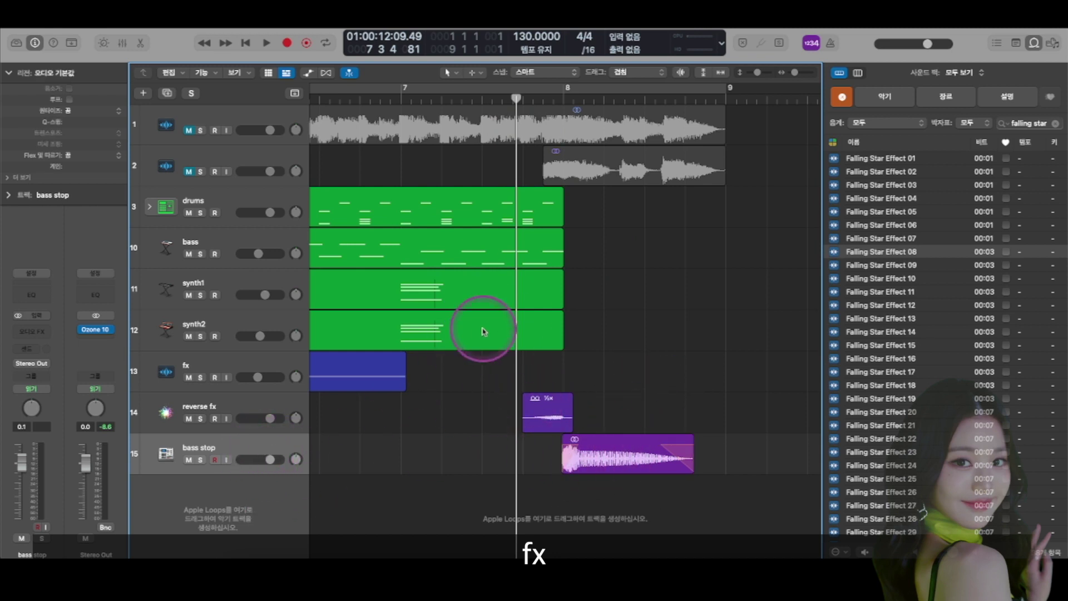
key(space)
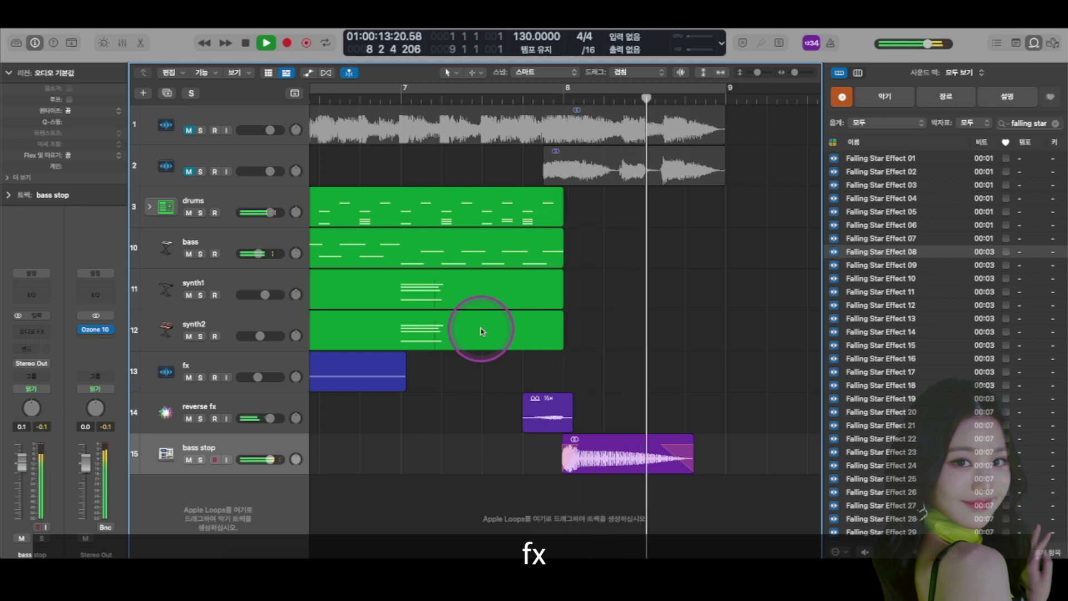
key(space)
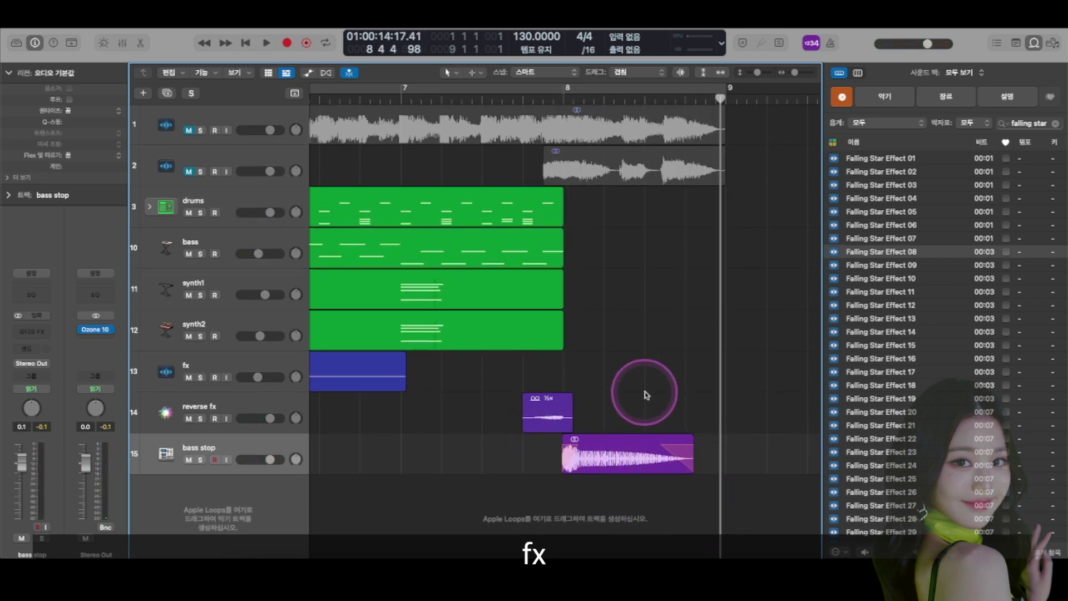
Step: Close the Loop Browser, unmute track 2, and play the full arrangement from bar 1
key(super+Left)
key(super+Left)
key(super+Left)
key(super+Left)
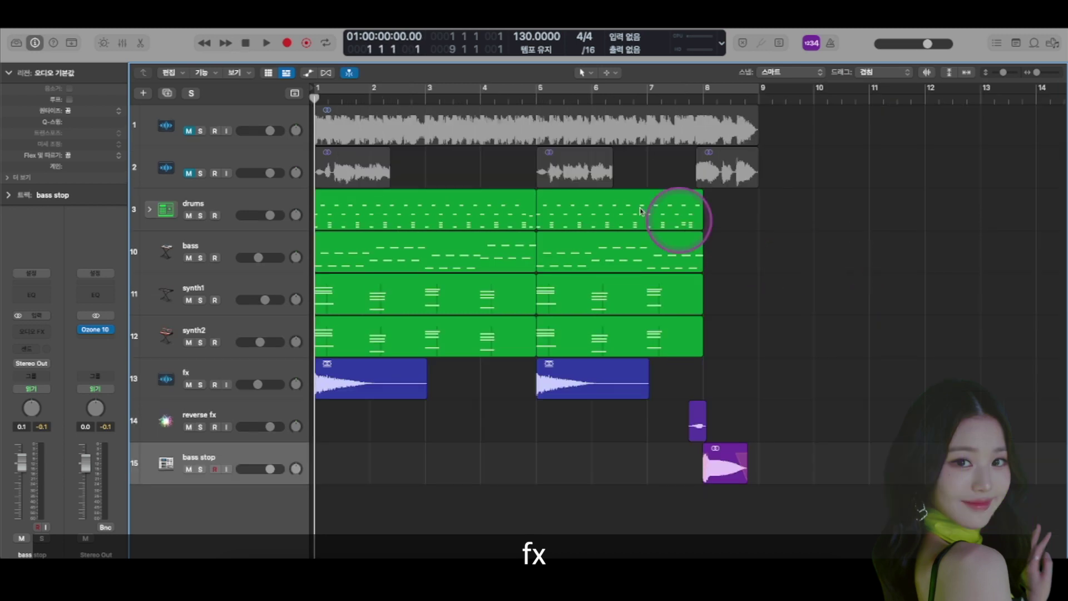
click(190, 176)
key(space)
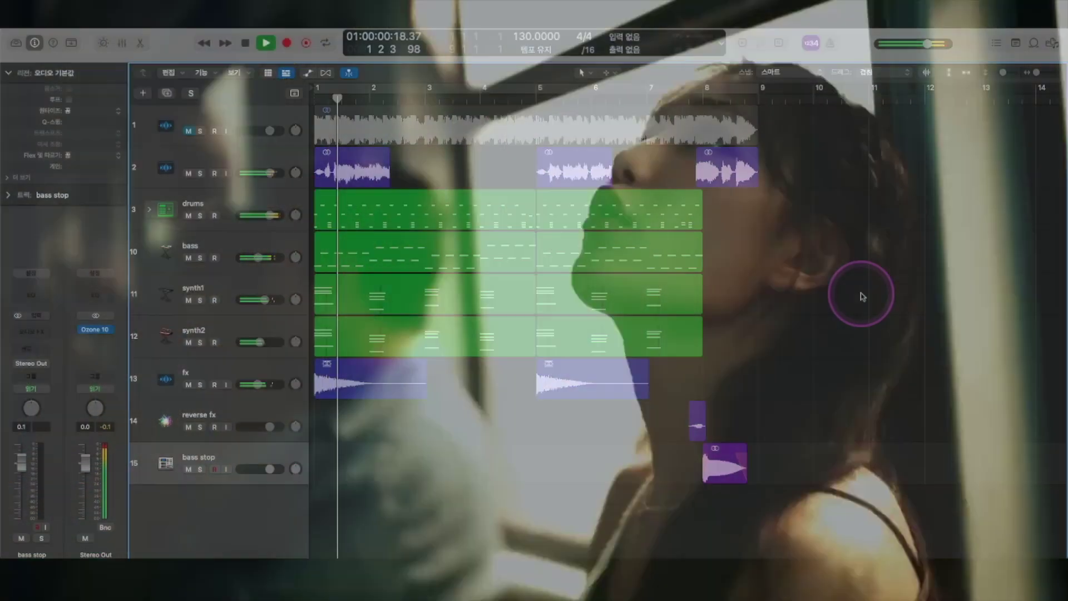